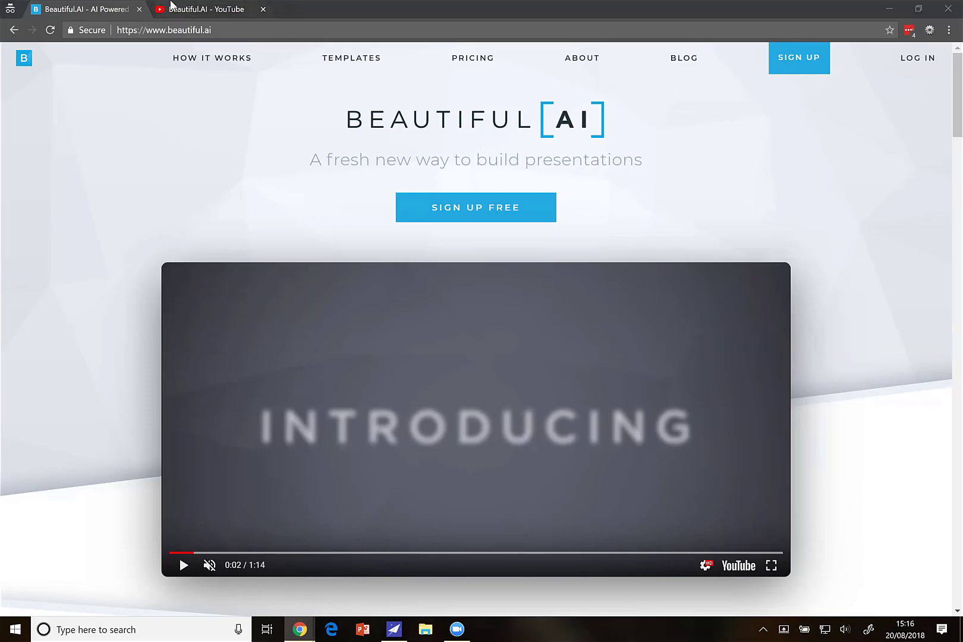
Step: Look over the Beautiful.AI home page and the Beautiful.AI YouTube channel
left_click(205, 8)
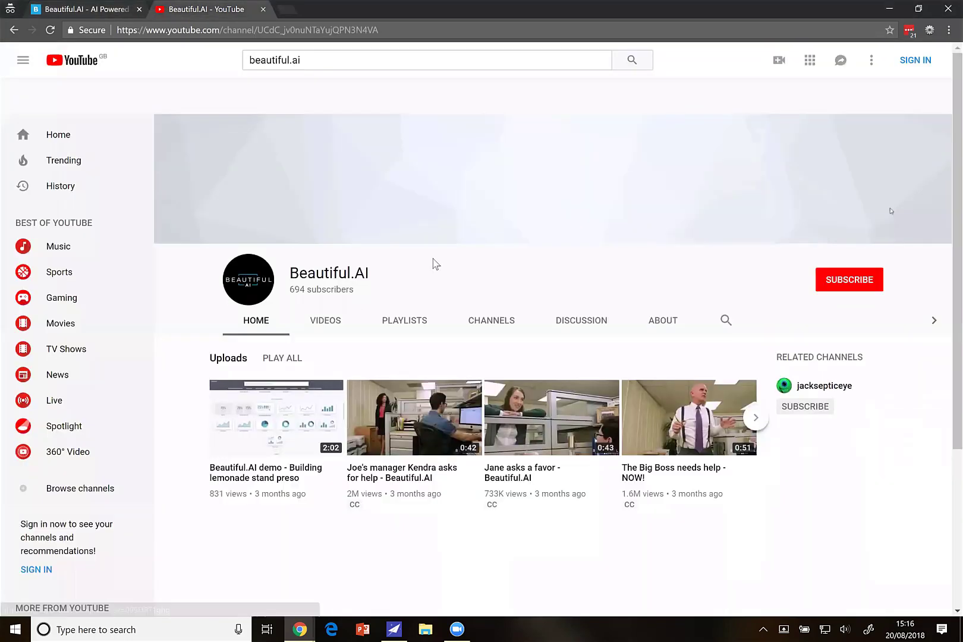
left_click(123, 8)
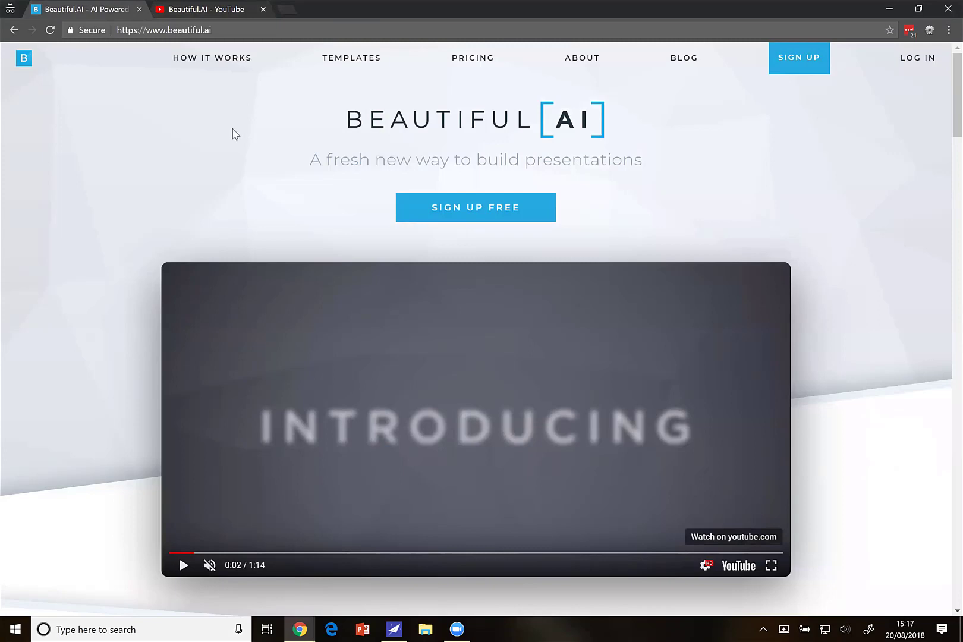
scroll(476, 385, "down", 8)
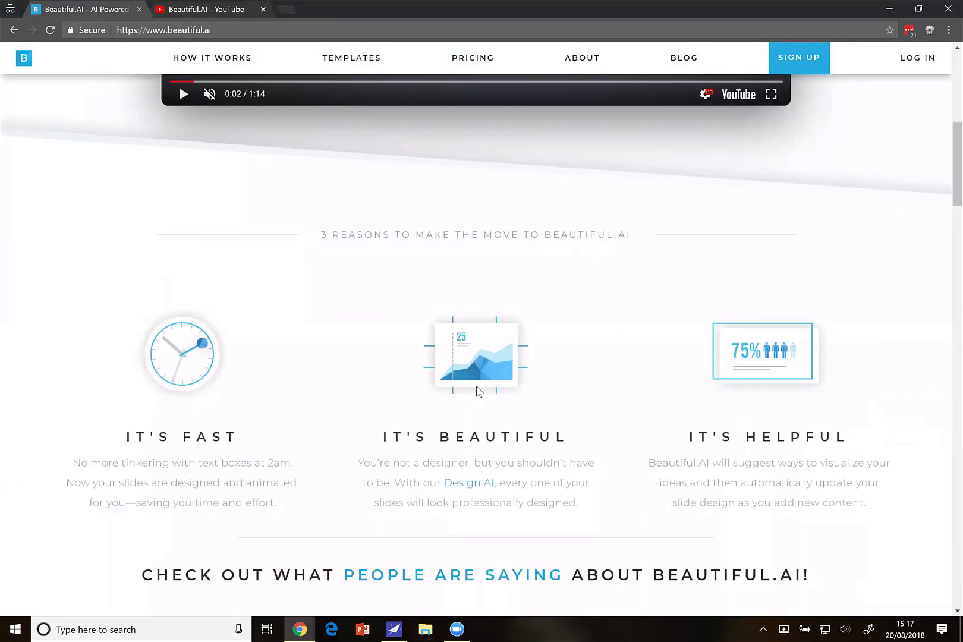
scroll(476, 386, "up", 6)
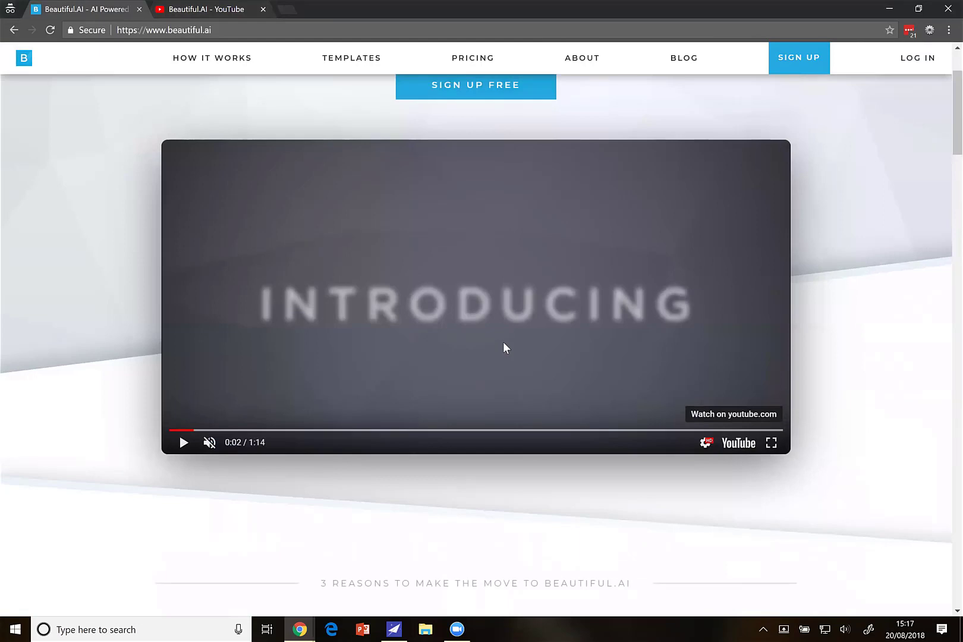
scroll(522, 431, "up", 2)
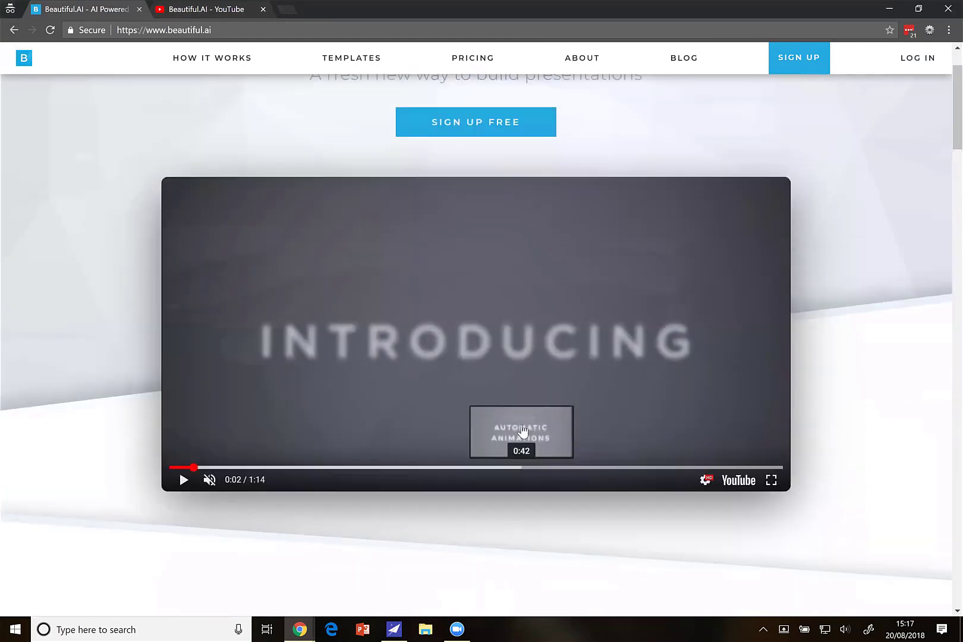
left_click(244, 8)
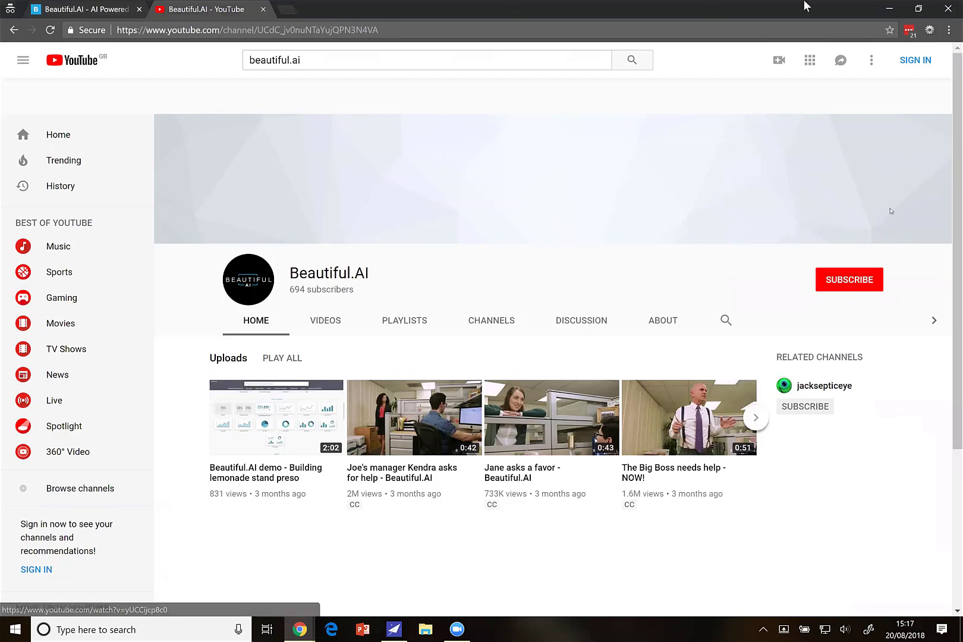
Step: Minimize the current browser window and review the headings of the Slide template document, from Course title and lesson to Signoff
left_click(889, 8)
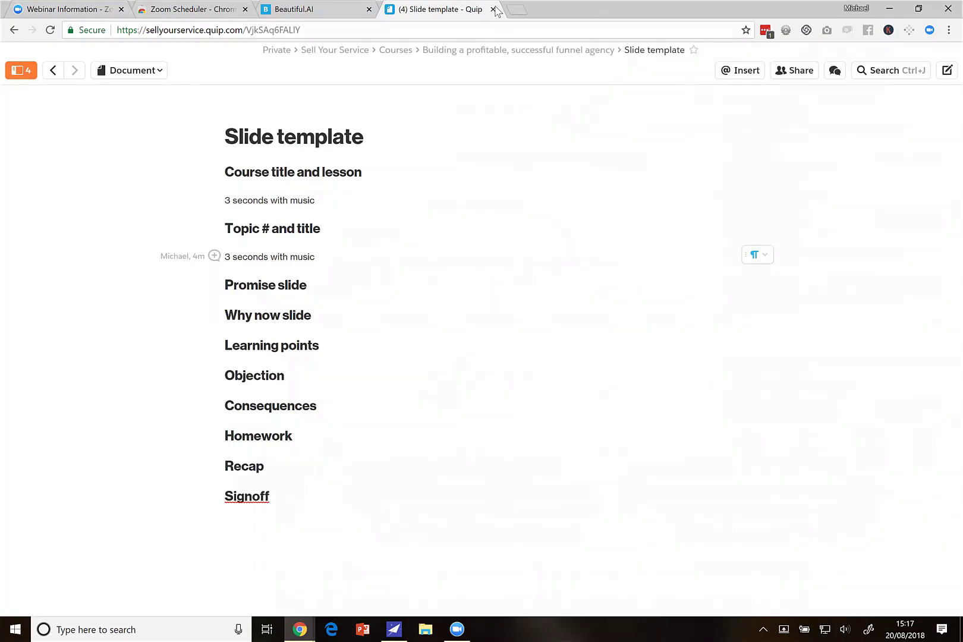
left_click_drag(280, 497, 210, 183)
left_click(318, 256)
left_click(364, 172)
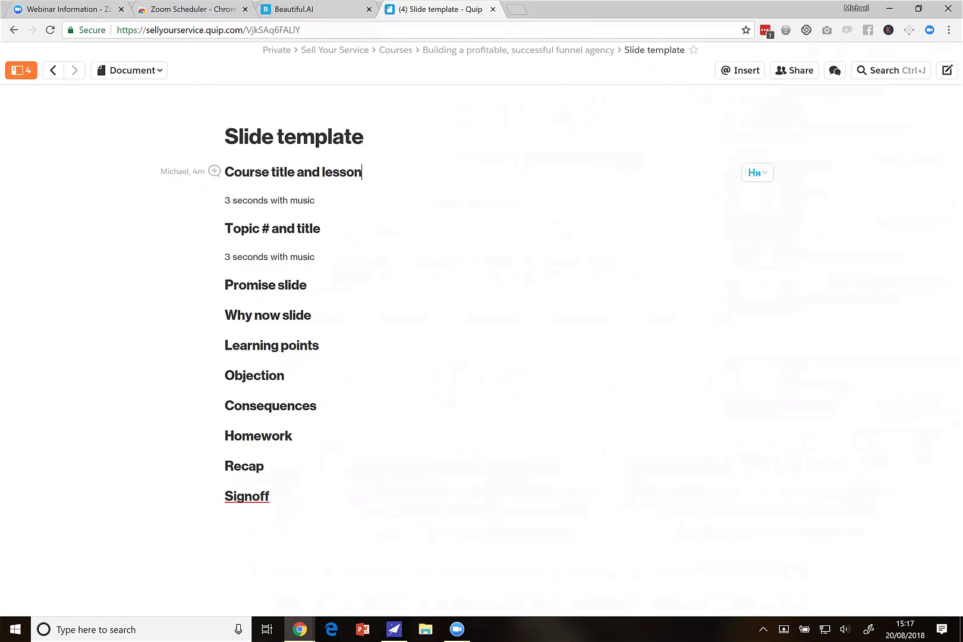
Step: Strike through the Signoff heading in the Slide template document
left_click_drag(271, 497, 203, 506)
left_click(271, 497)
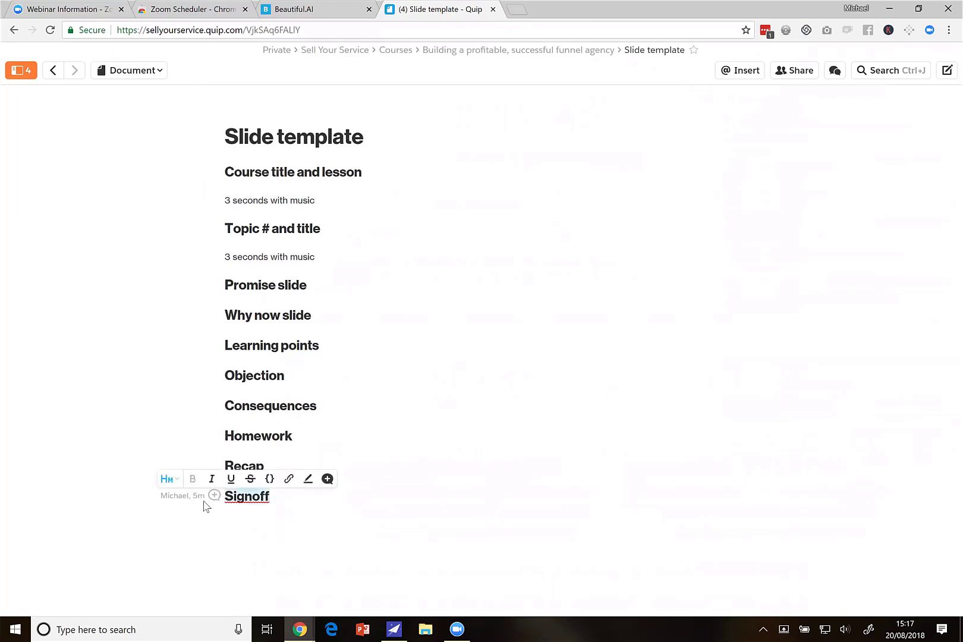
left_click(250, 479)
left_click(271, 497)
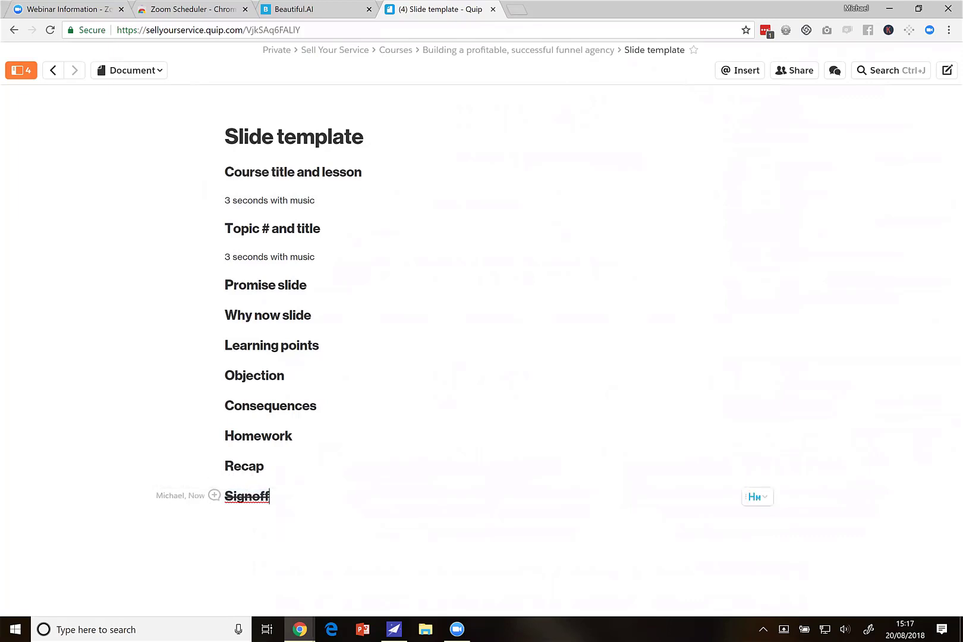
left_click(320, 345)
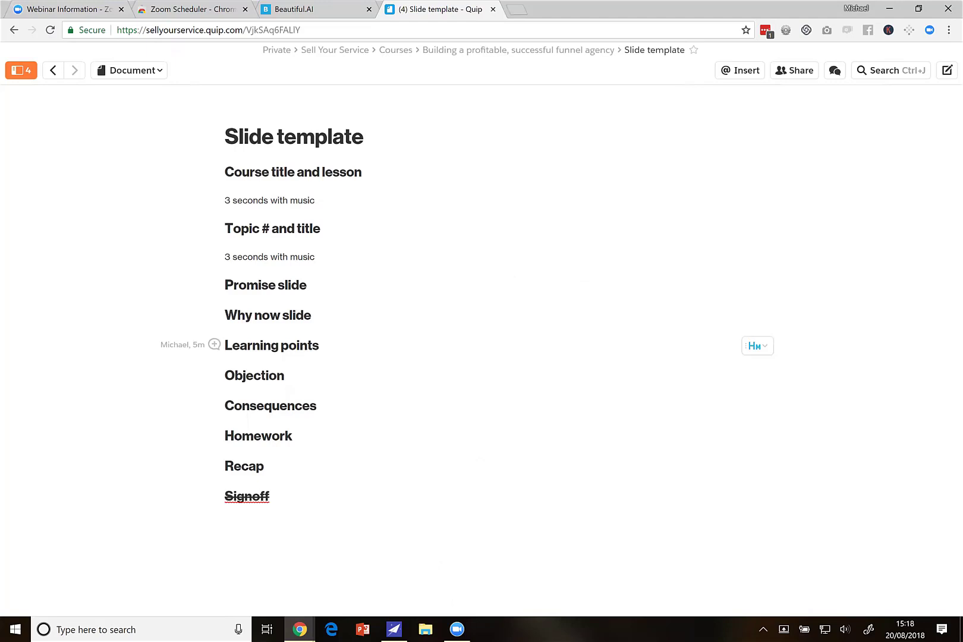
Step: Switch to Beautiful.AI in the browser window holding the Slide template document and start a new presentation
key("super+d")
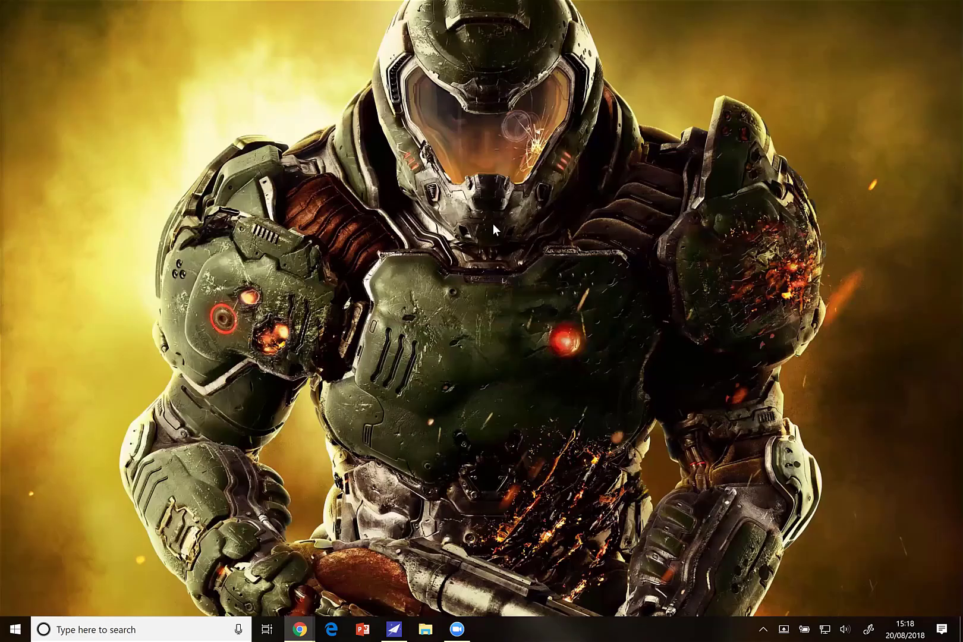
mouse_move(306, 629)
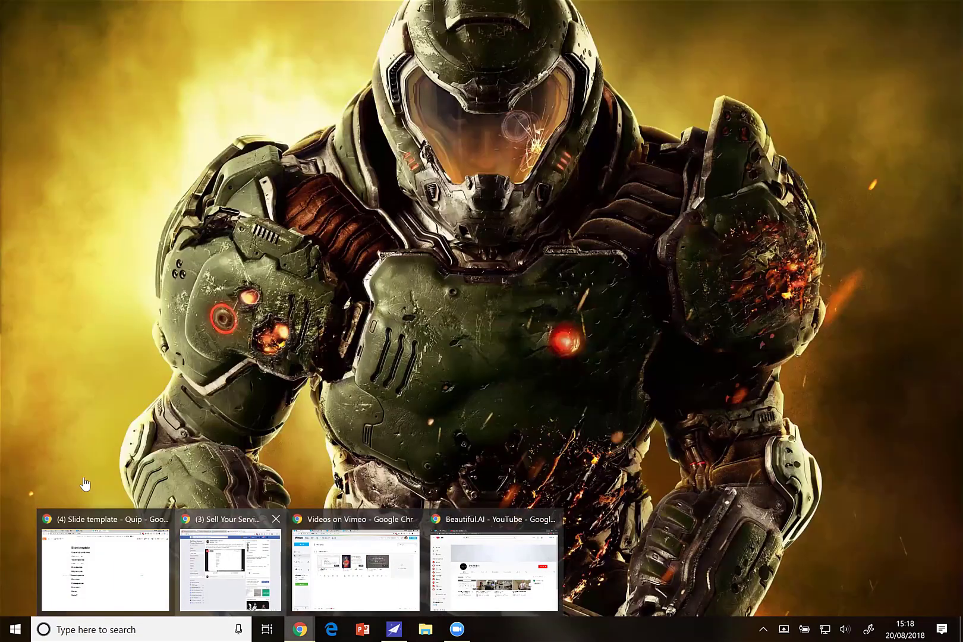
left_click(89, 535)
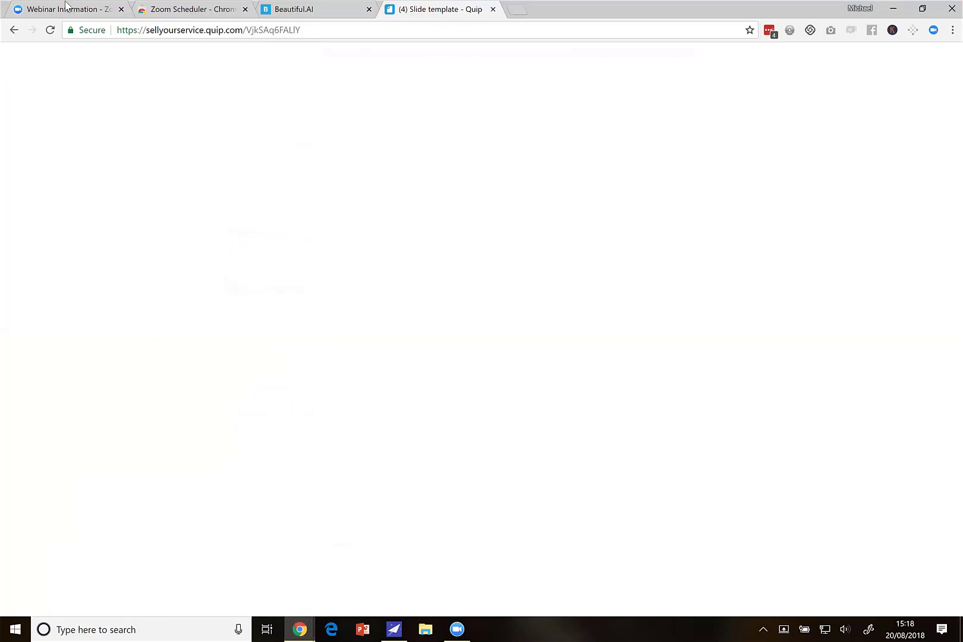
left_click(309, 9)
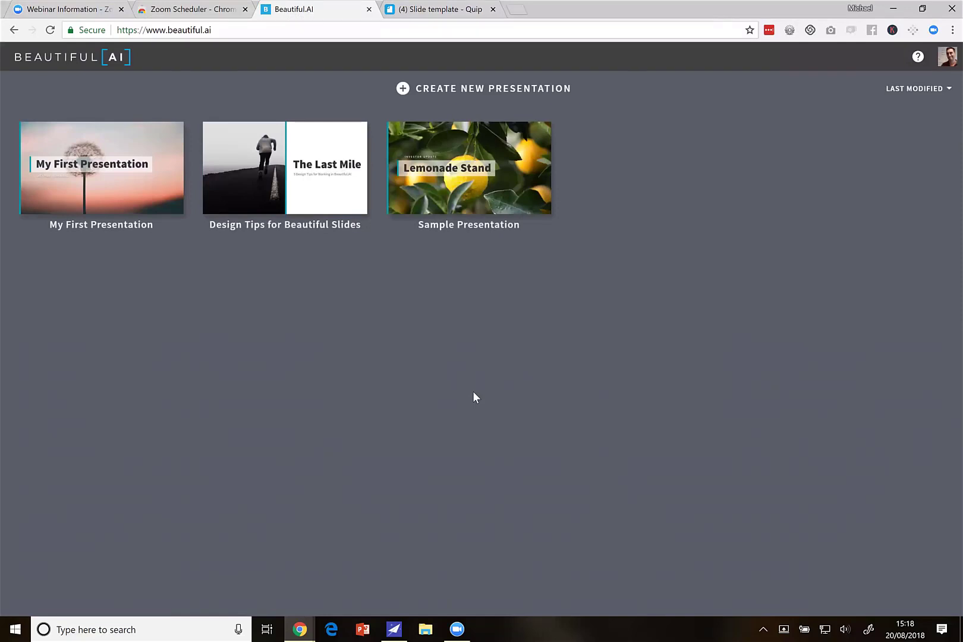
left_click(493, 89)
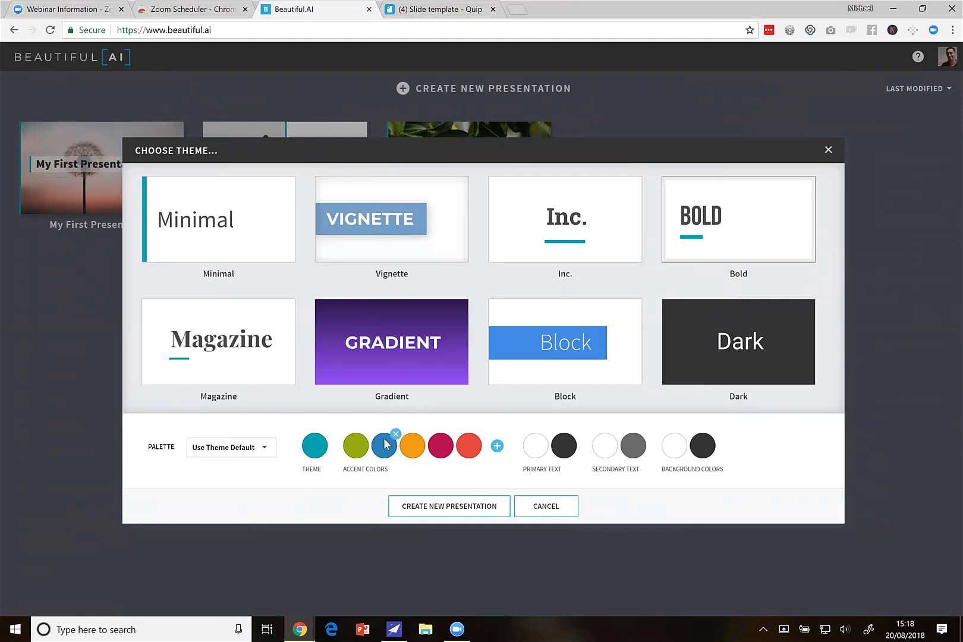
Step: Apply the Cool Startup palette and change its theme color to #04a777
left_click(256, 451)
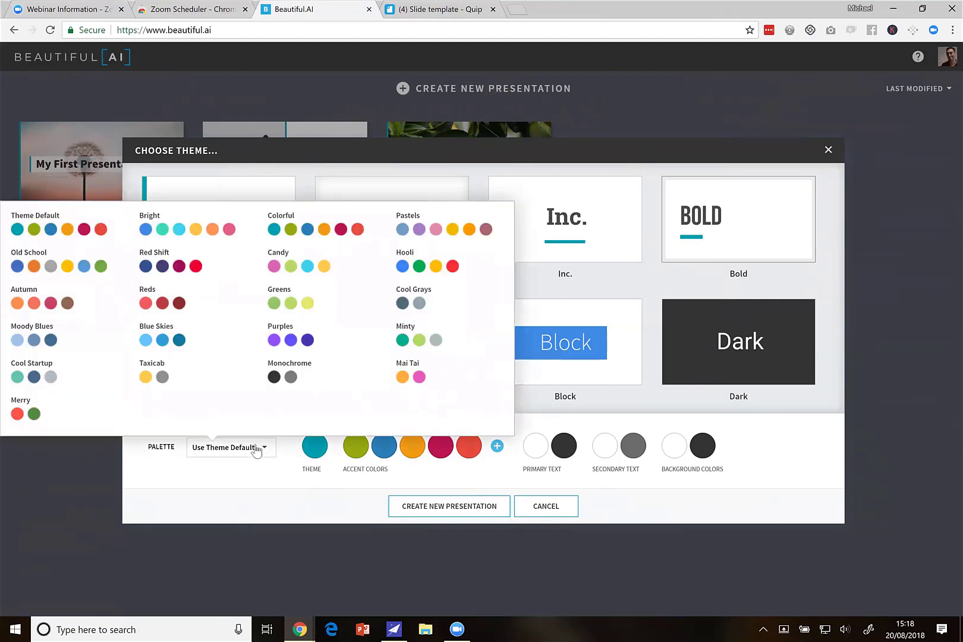
left_click(53, 377)
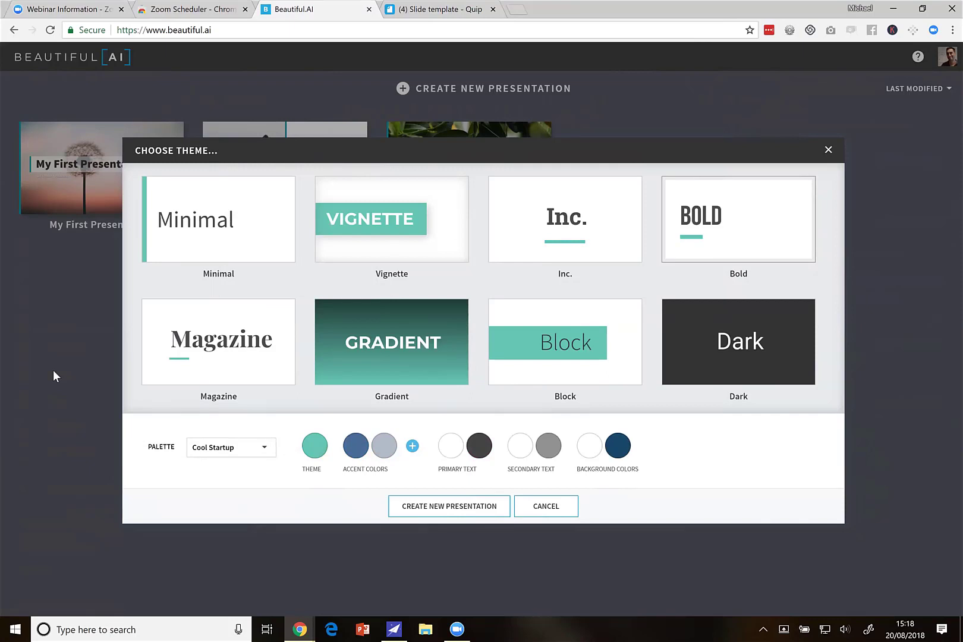
left_click(314, 447)
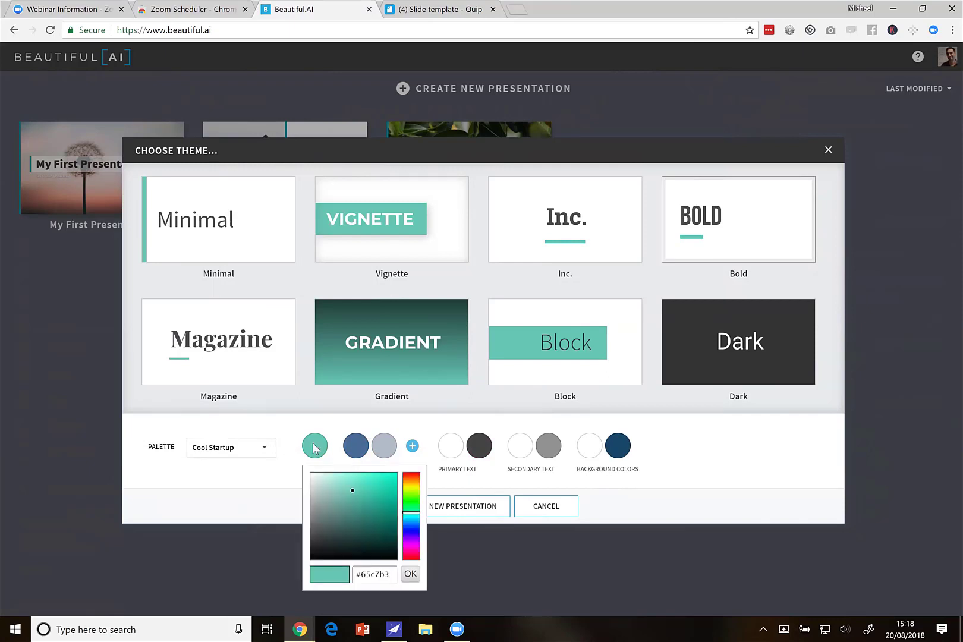
left_click(374, 574)
type("#04a")
type("677")
left_click(410, 573)
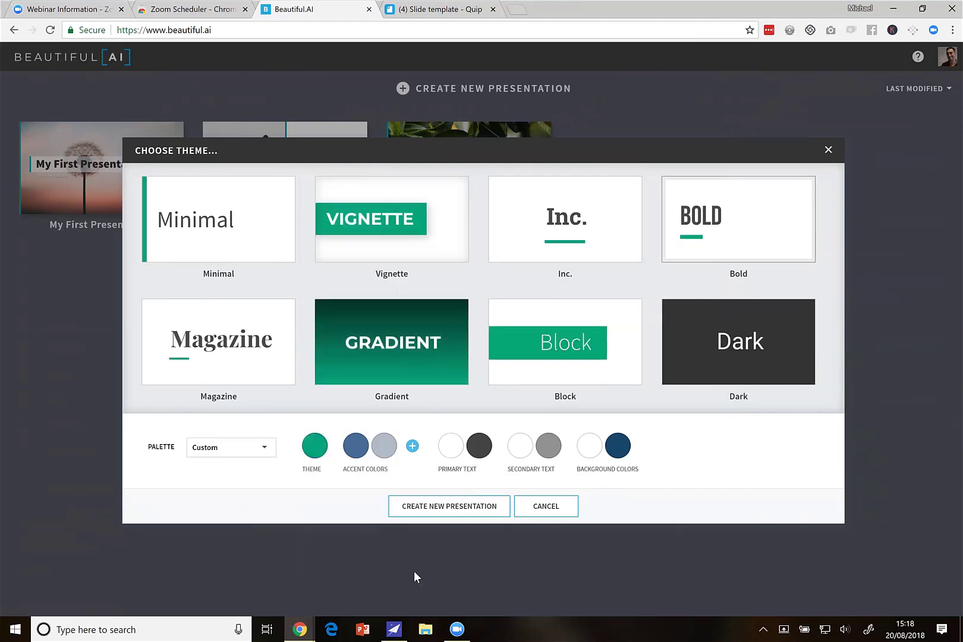
Step: Load the saved SYS v3.0 palette in the coolors.co generator in a new tab and move the Beautiful.AI tab directly after it
left_click(510, 7)
type("coo")
key("Return")
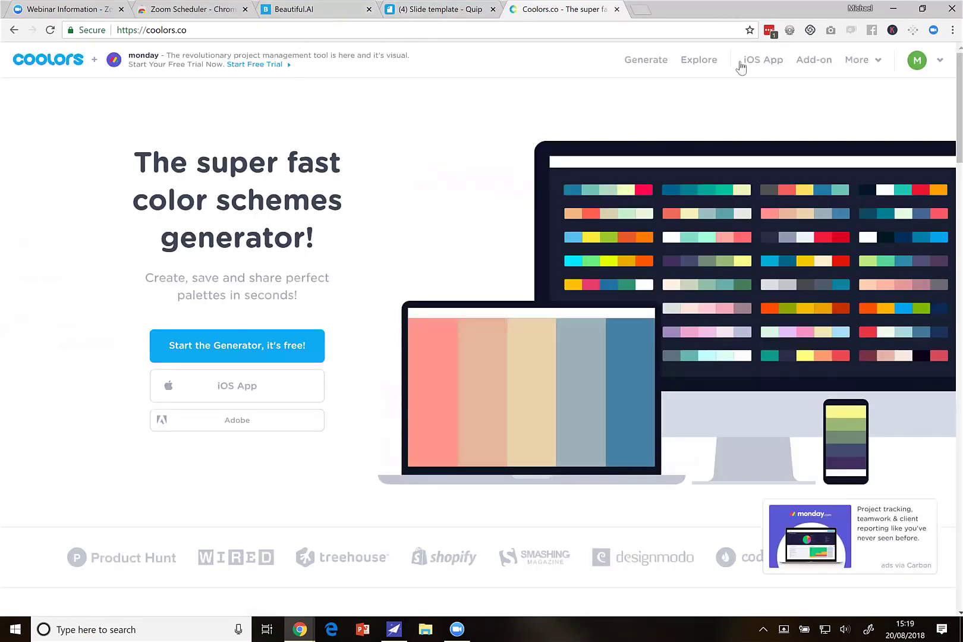
left_click(645, 61)
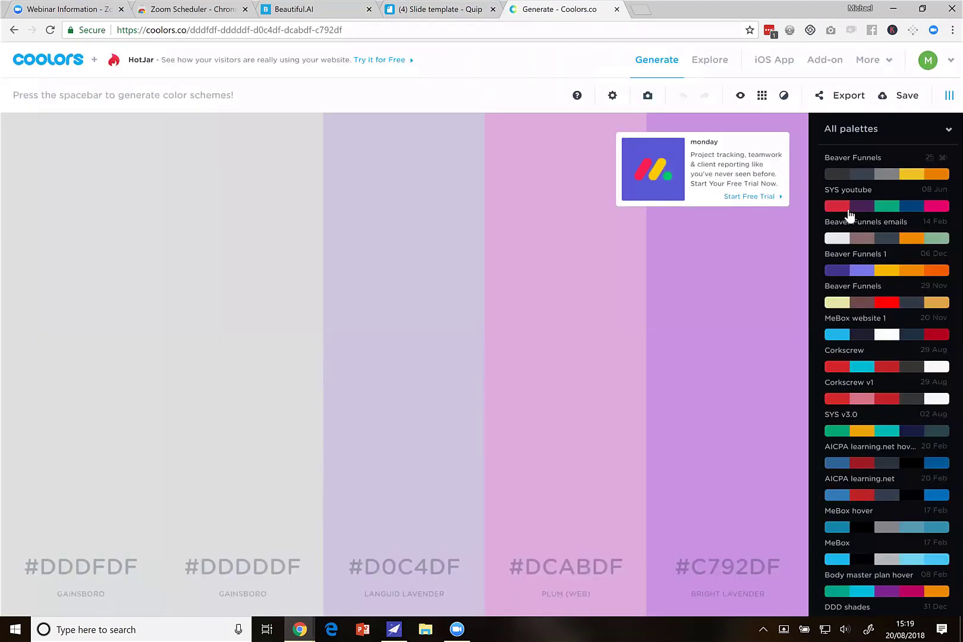
left_click(848, 209)
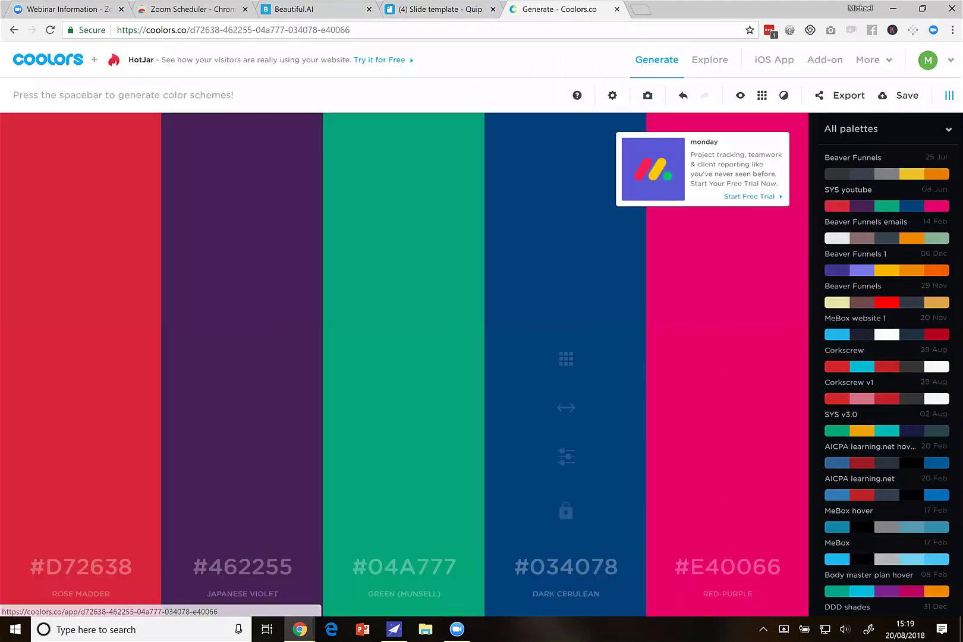
left_click(861, 435)
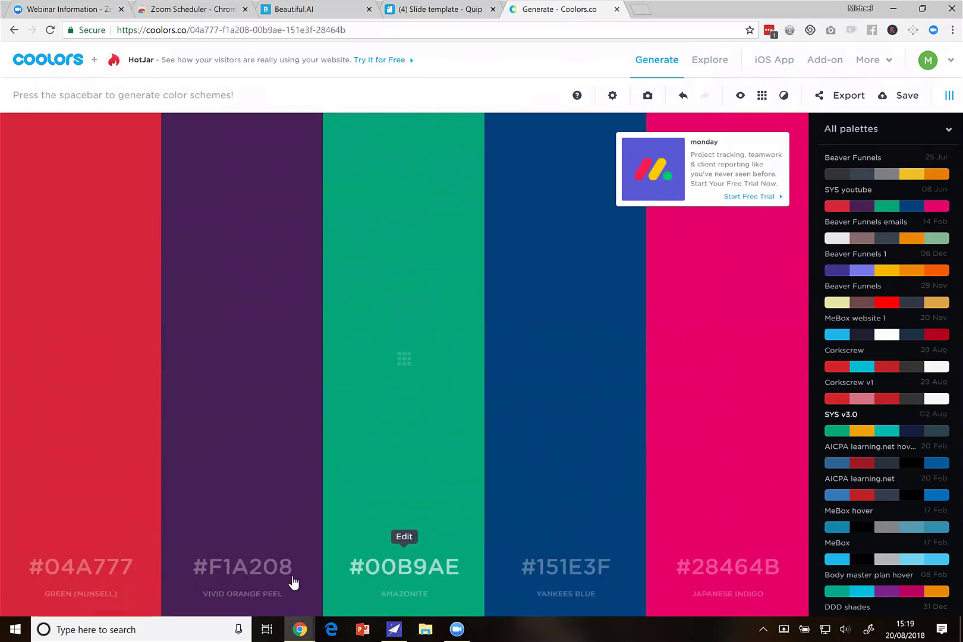
left_click(274, 569)
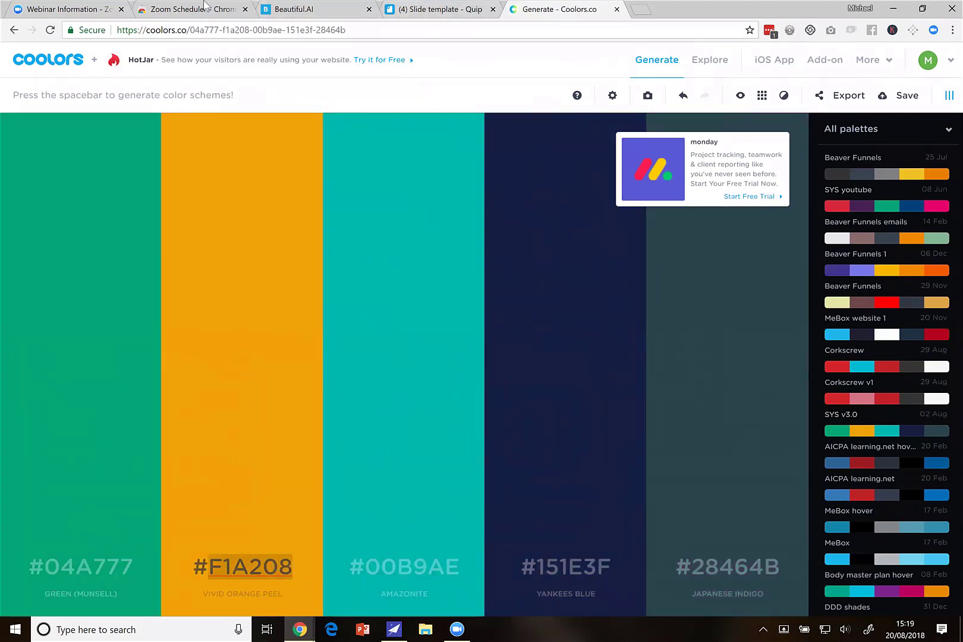
left_click_drag(297, 9, 564, 9)
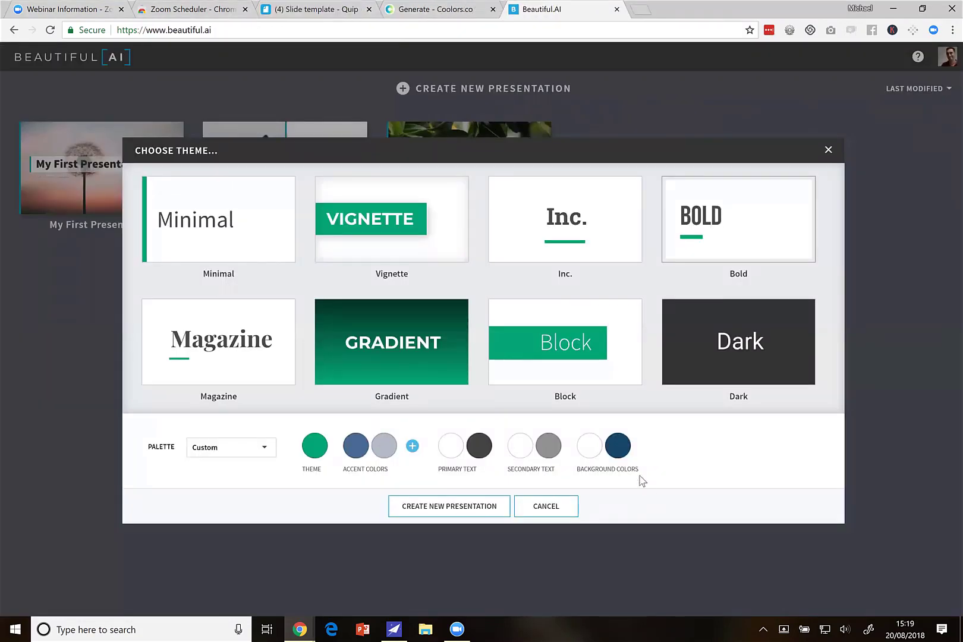
Step: Copy the hex code 00B9AE from the Coolors palette and set it as the first accent color in Beautiful.AI
left_click(475, 9)
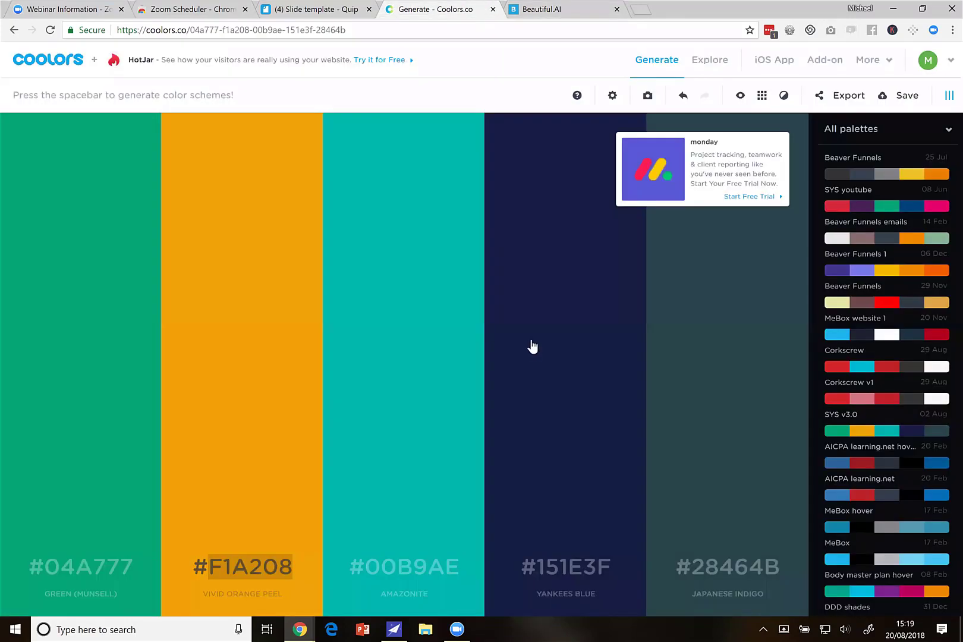
left_click(429, 569)
key("ctrl+c")
left_click(517, 9)
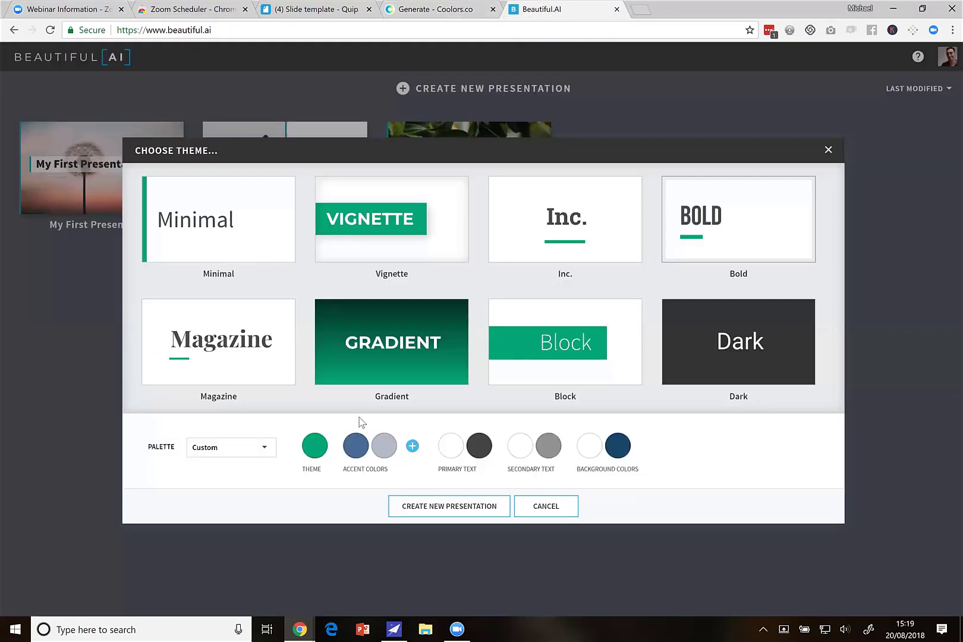
left_click(355, 451)
double_click(414, 574)
key("ctrl+v")
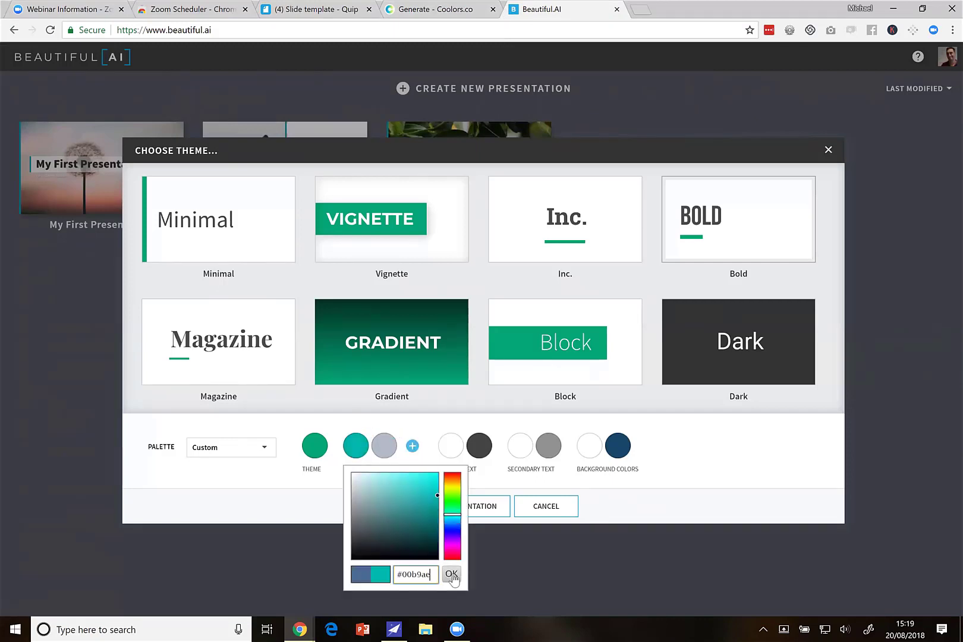
left_click(452, 573)
Step: Copy the hex code 28464B from the Coolors palette and set it as the second accent color in Beautiful.AI
left_click(468, 7)
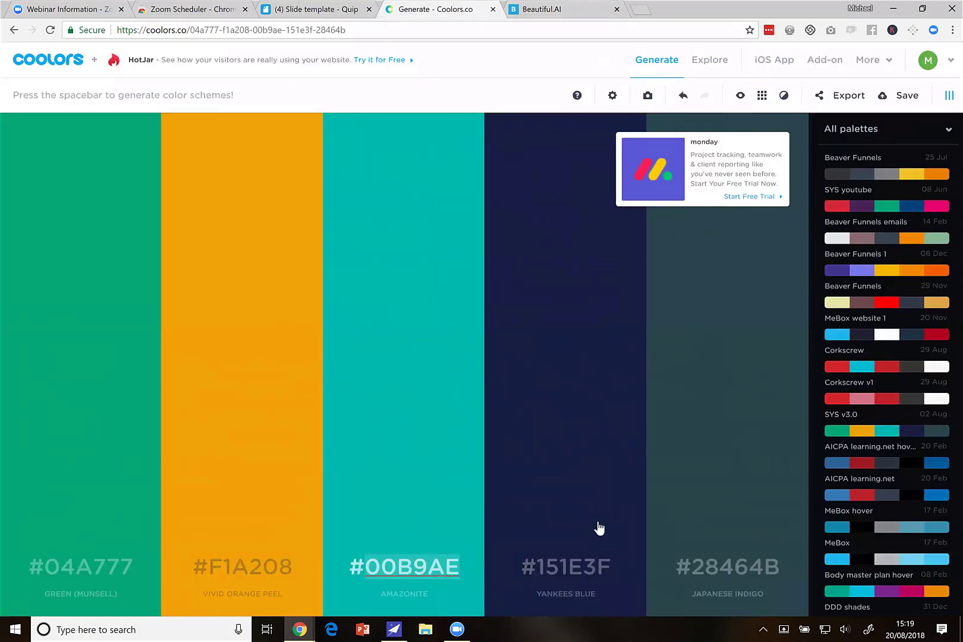
left_click(715, 574)
key("ctrl+c")
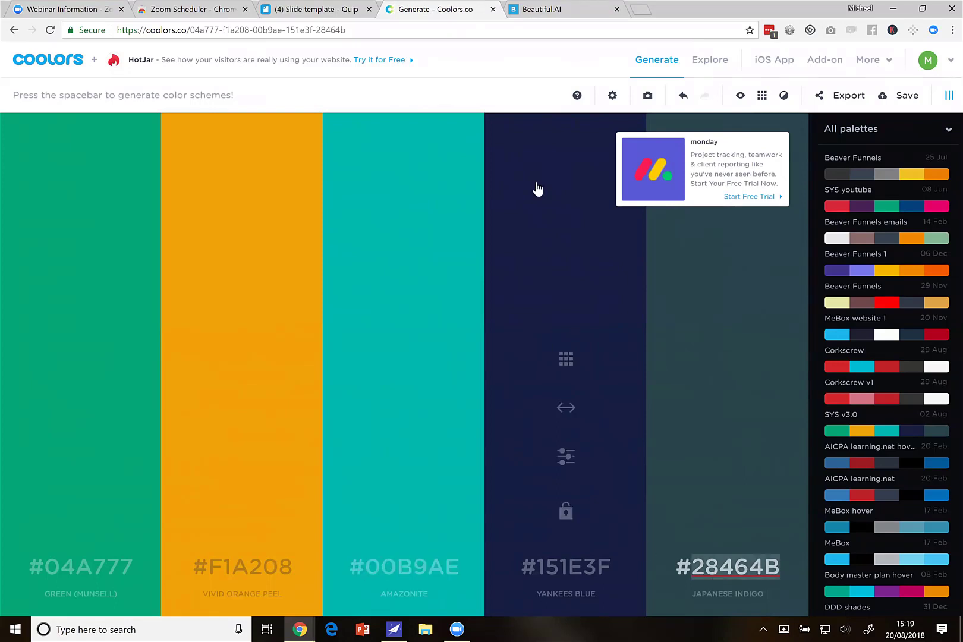
left_click(549, 7)
left_click(384, 445)
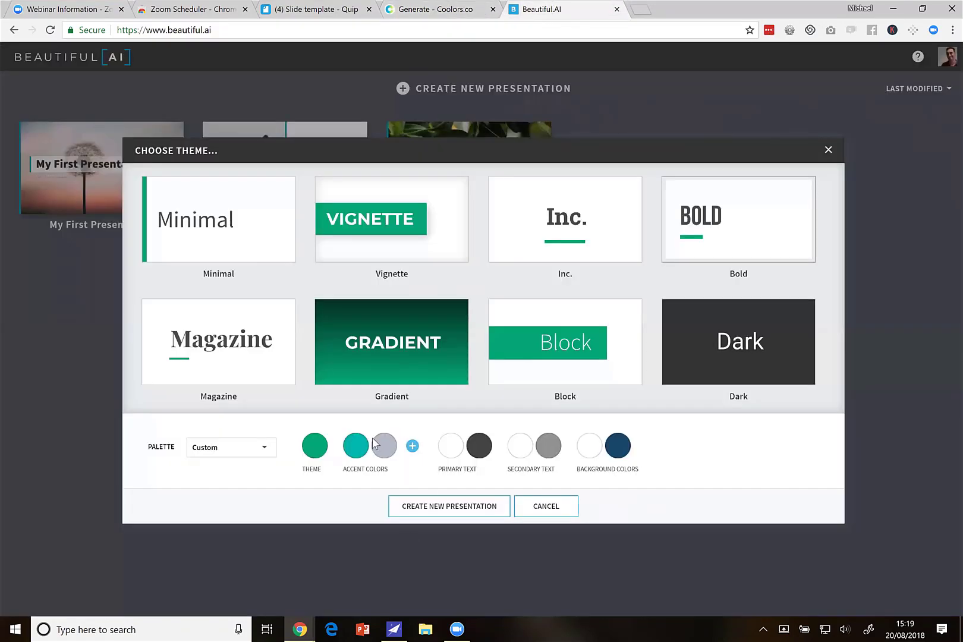
left_click(389, 453)
left_click(443, 573)
key("ctrl+v")
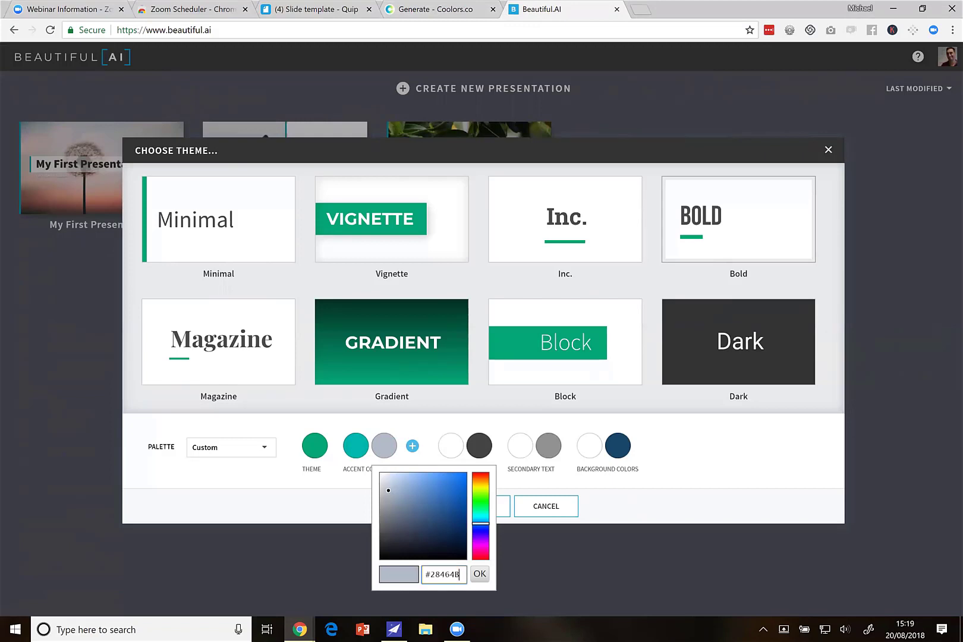
left_click(479, 573)
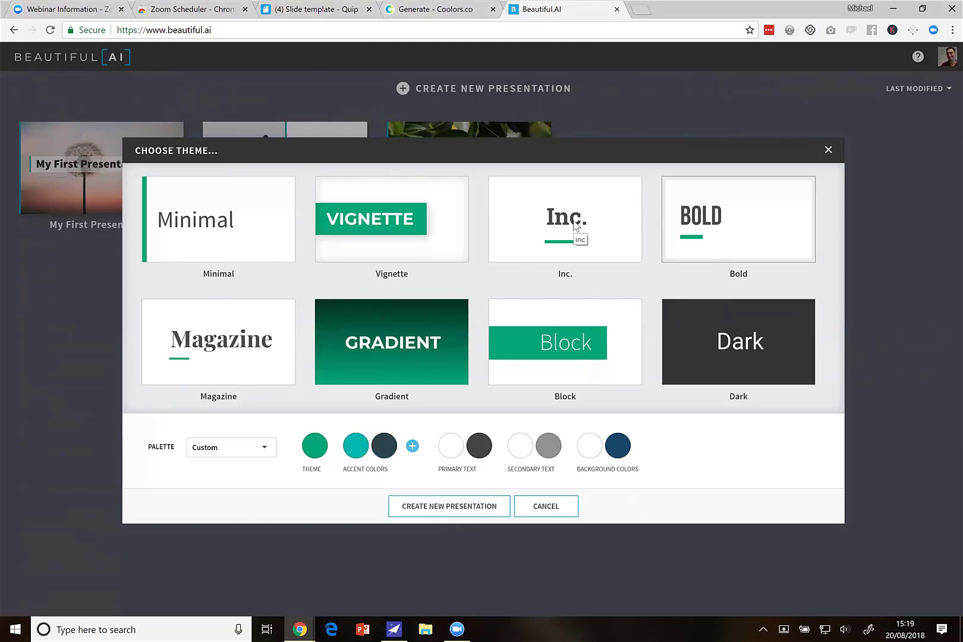
Step: Create the new presentation with the Vignette theme and the custom palette
left_click(728, 234)
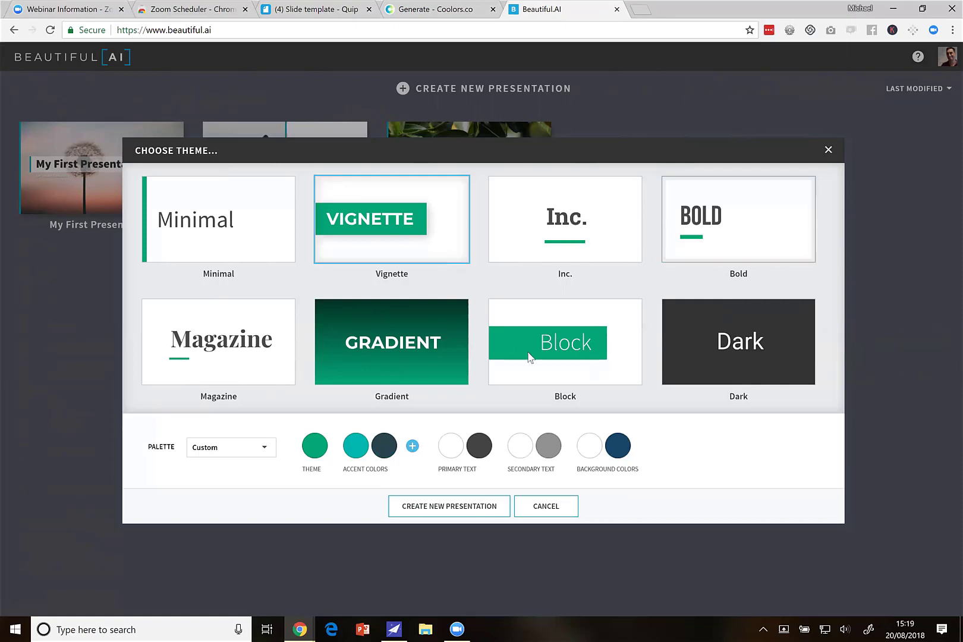
left_click(449, 506)
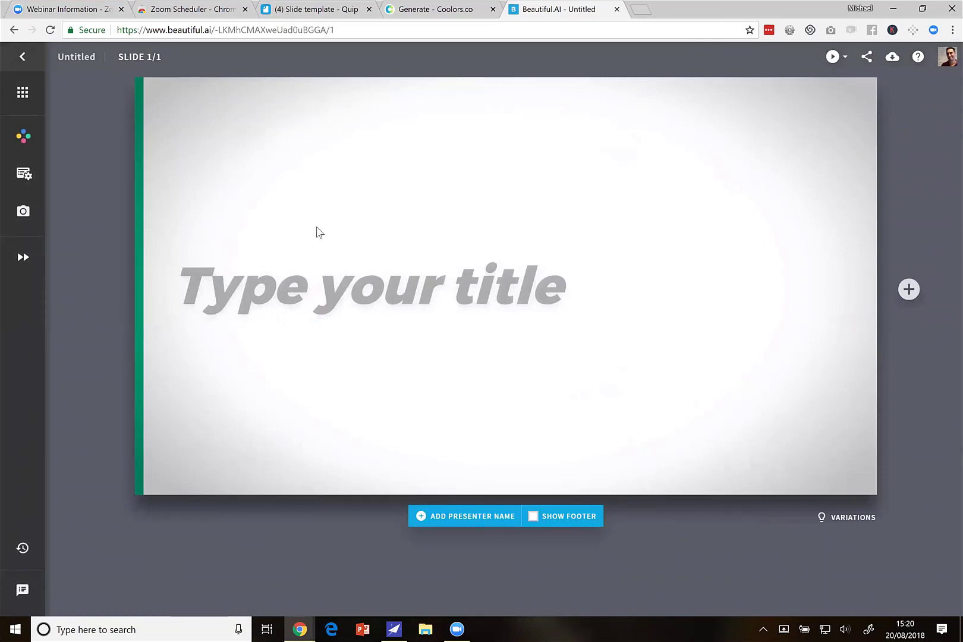
Step: Consult the slide template outline in Quip and title the Beautiful.AI opening slide "BUILDING A PROFITABLE MARKETING FUNNEL BUSINESS"
left_click(284, 287)
left_click(387, 7)
left_click(317, 6)
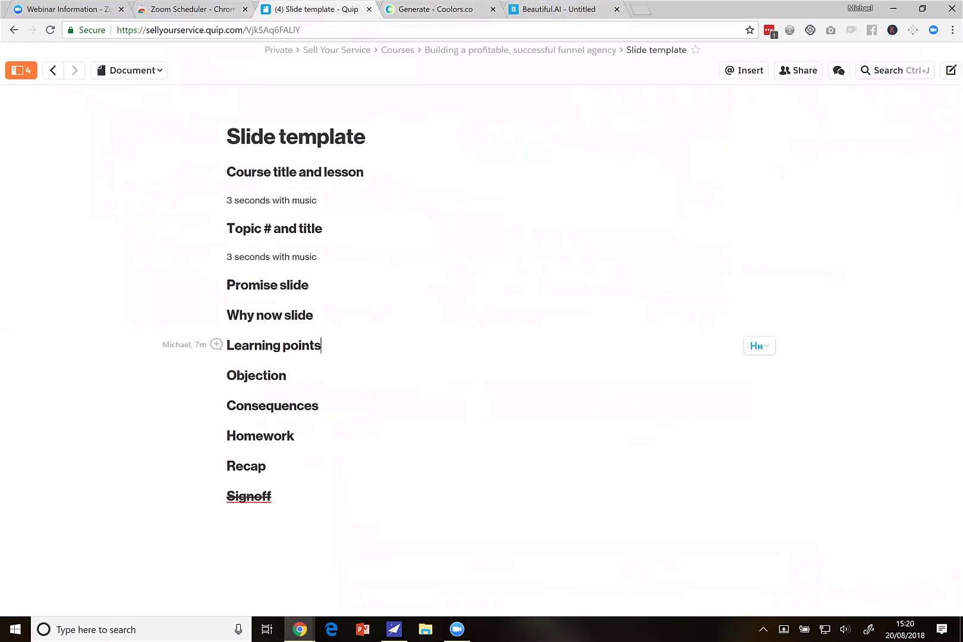
left_click(597, 7)
left_click(363, 298)
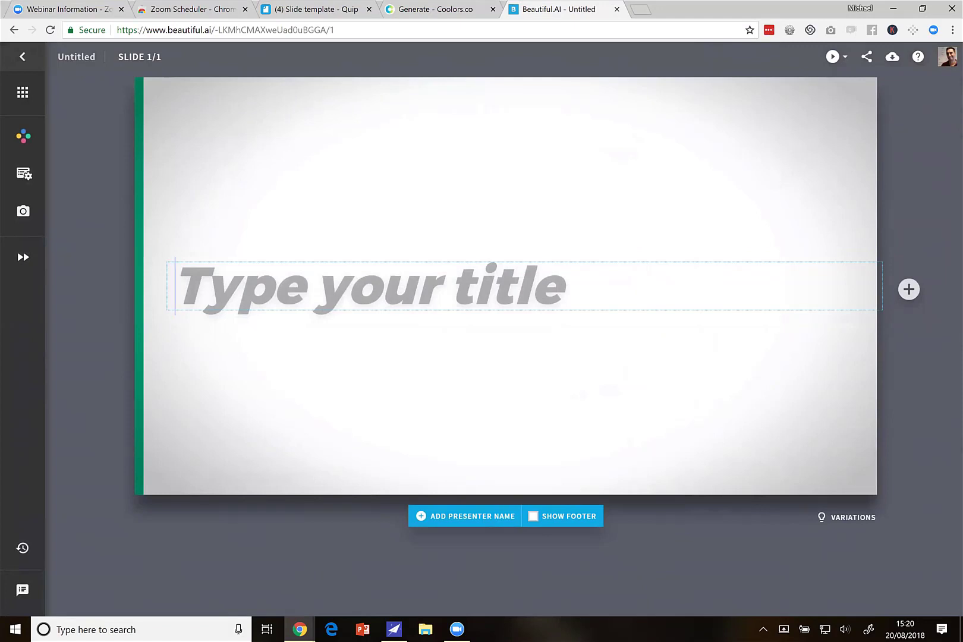
type("BUILDING A P")
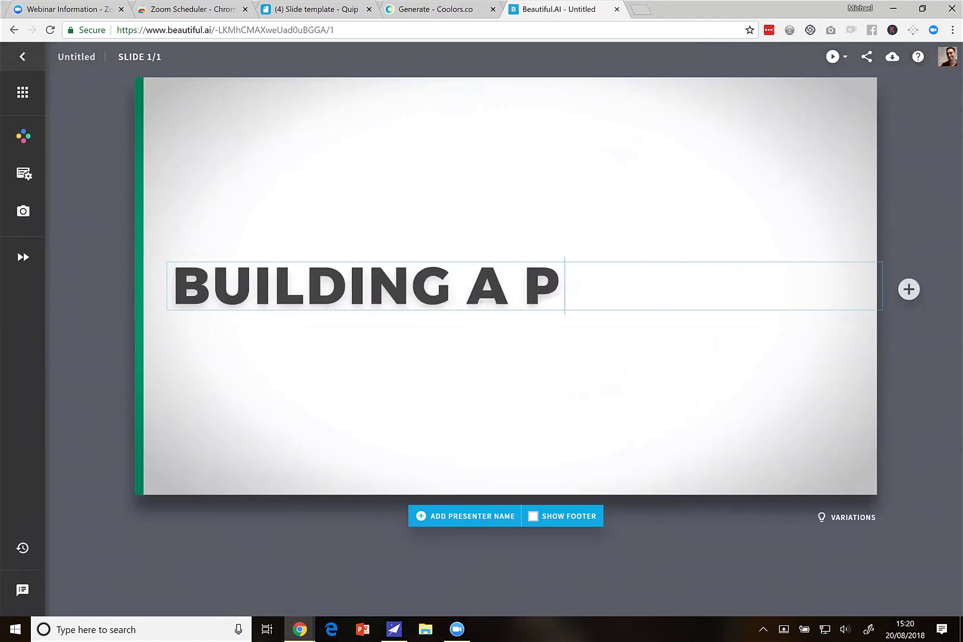
type("ROFITABLE ")
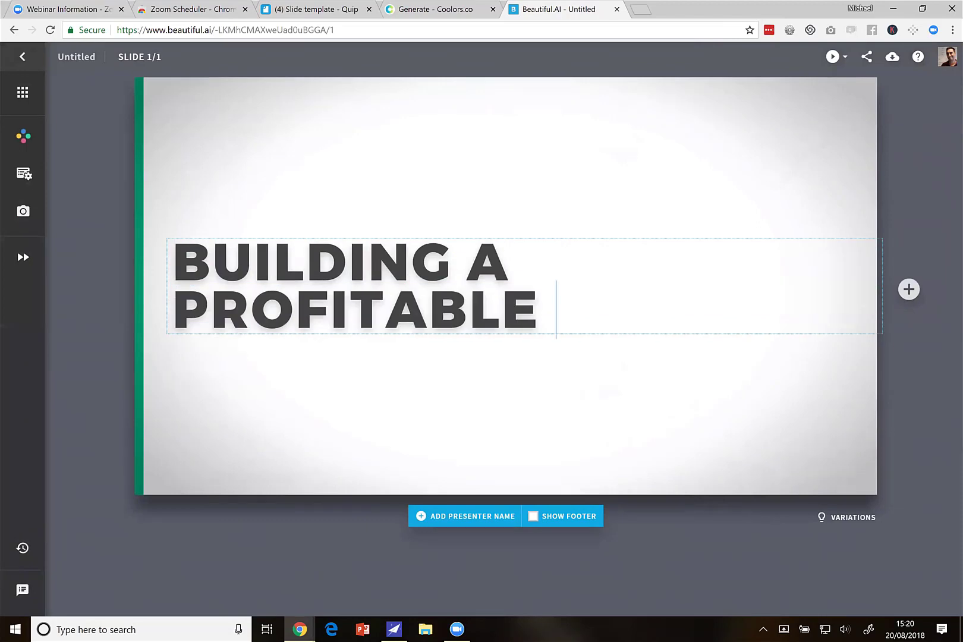
type("MARKETI")
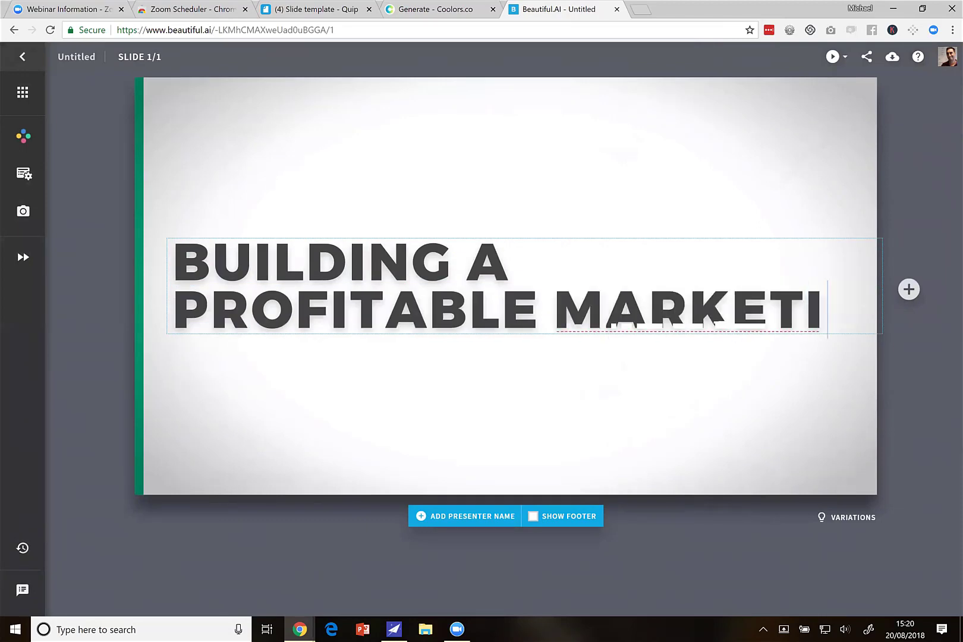
type("NG FUNNEL BUSINES")
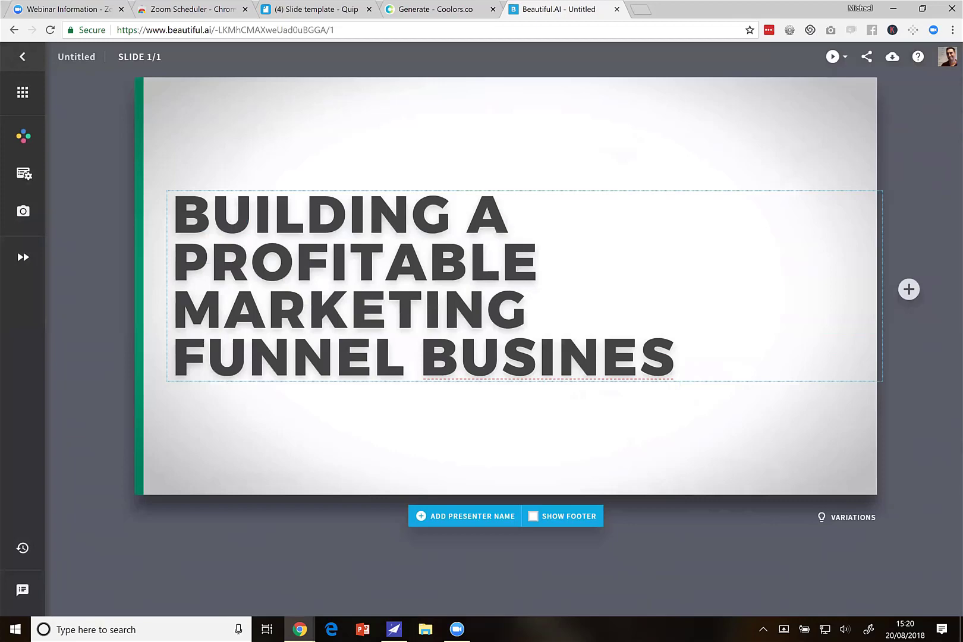
key("Tab")
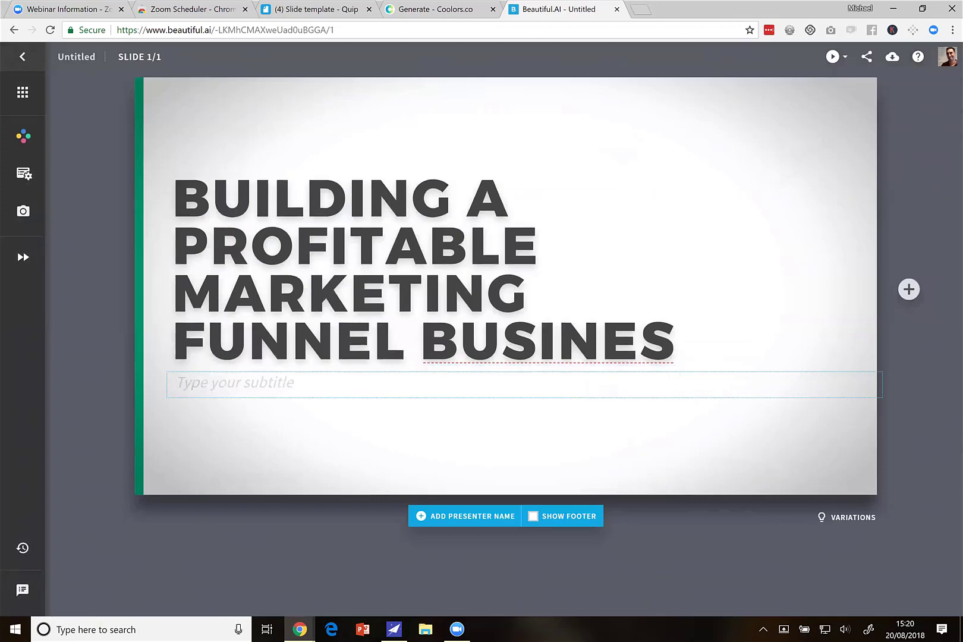
left_click(530, 310)
type("s")
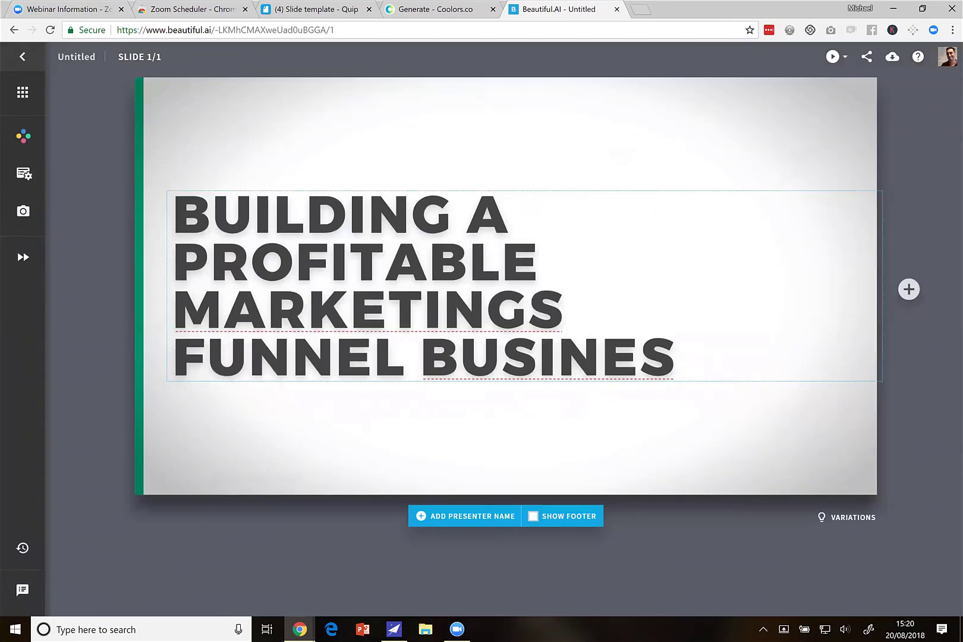
key("BackSpace")
left_click(641, 358)
type("s")
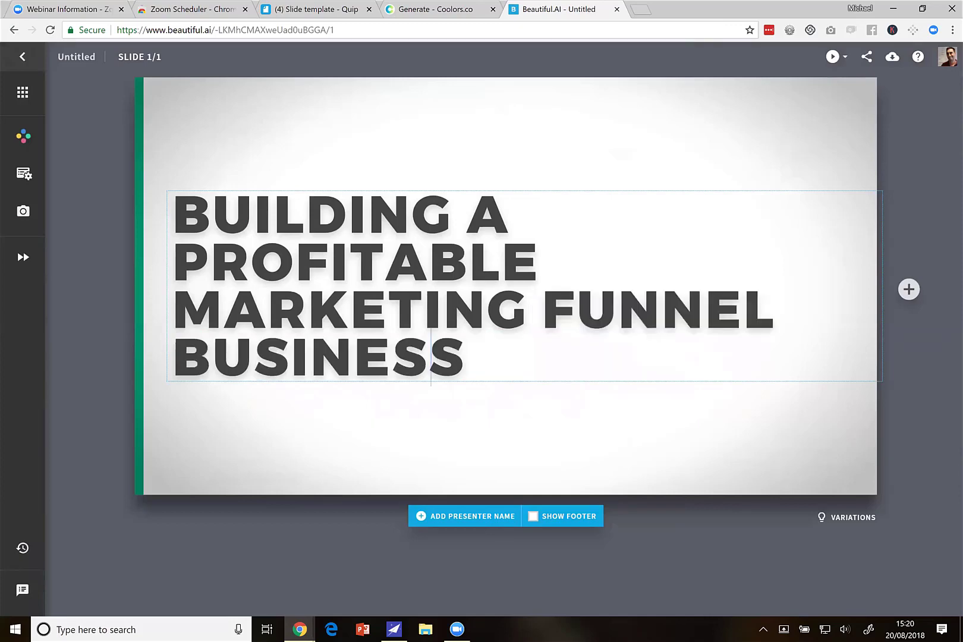
left_click(467, 357)
Step: Add the subtitle "Lesson #1 Lesson name" below the opening slide's title
key("Return")
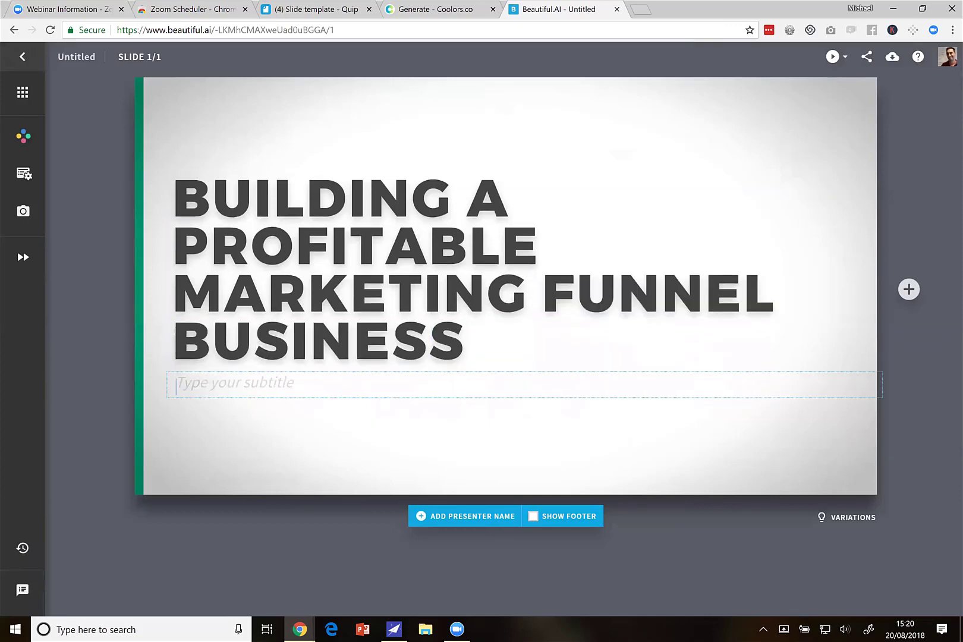
type("Lesson ")
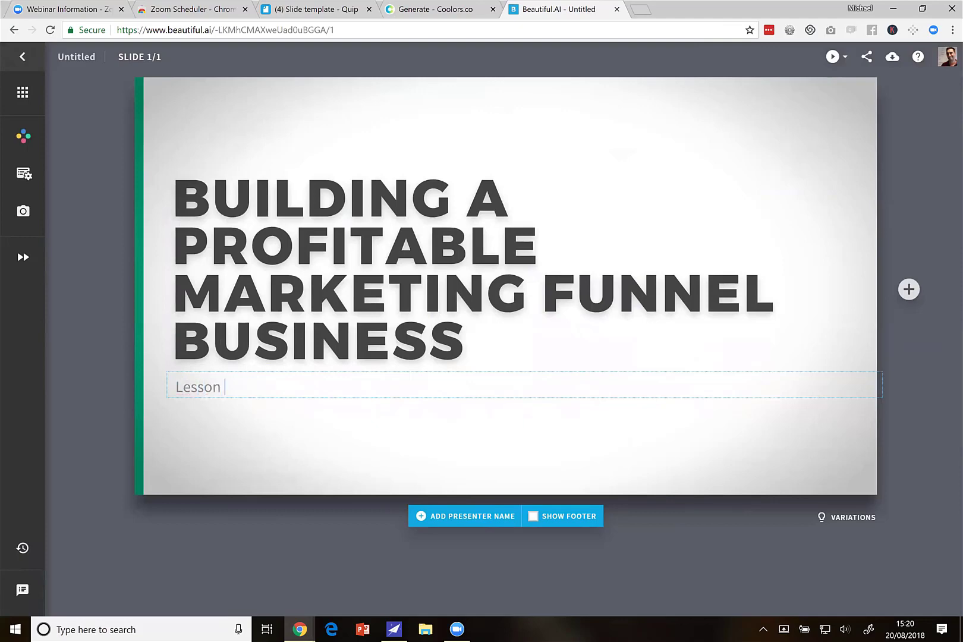
type("#1 Lesson name")
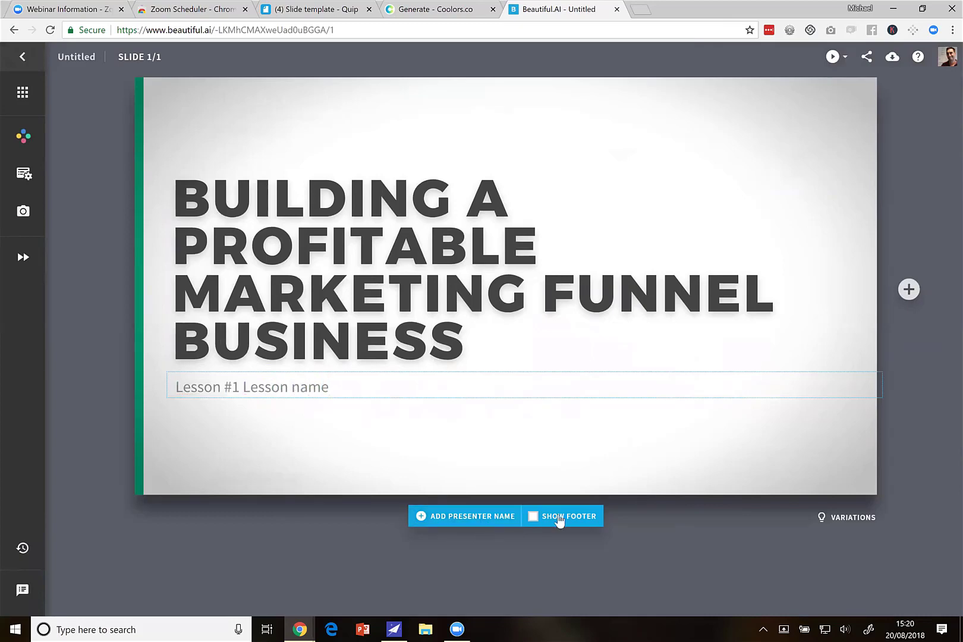
Step: Add the presenter's full name to the opening slide with "Sell Your Service" as the role or contact
left_click(506, 523)
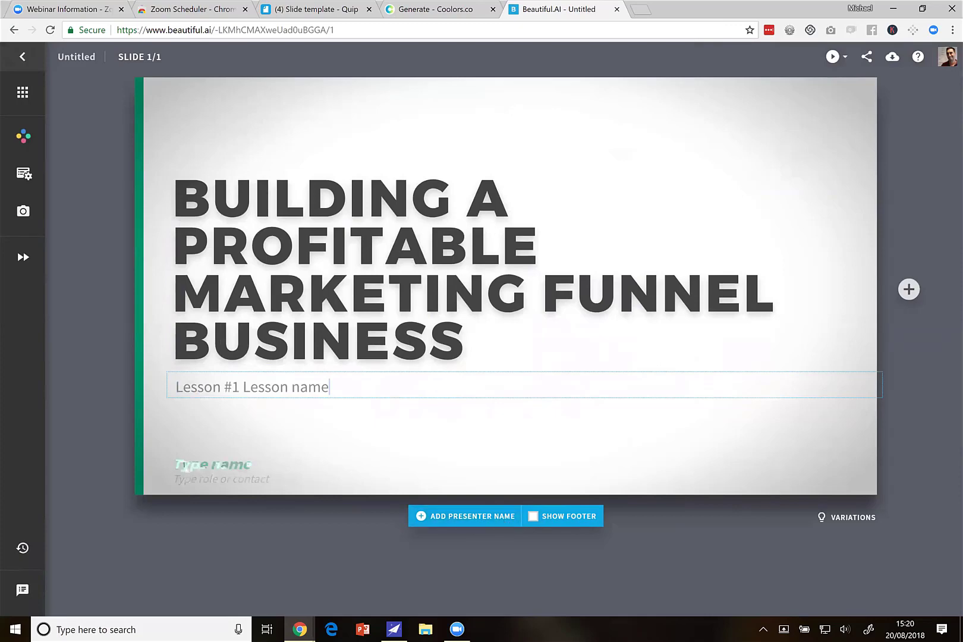
left_click(185, 466)
type("Michael Kille")
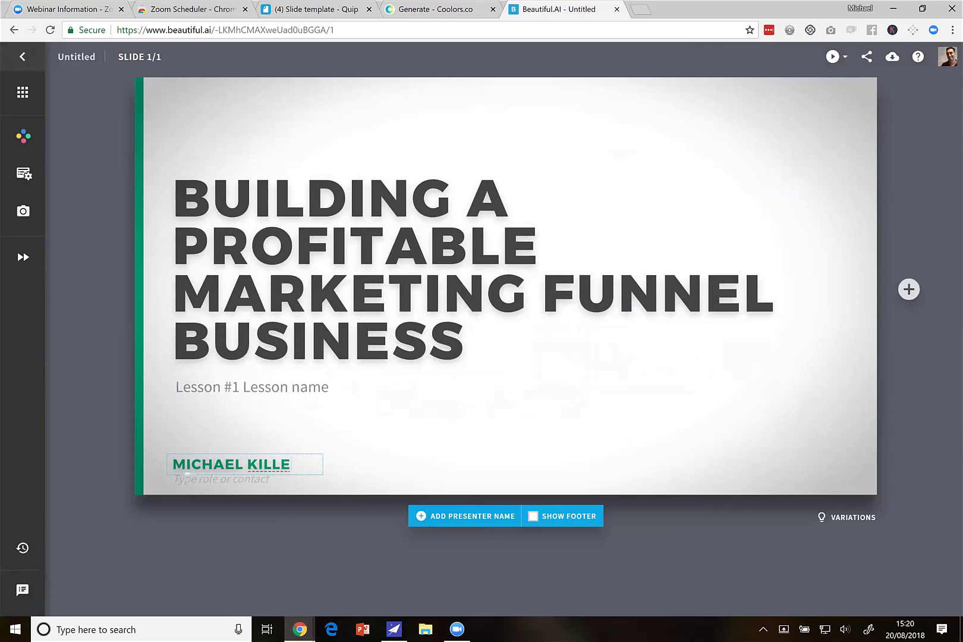
type("n")
left_click(187, 478)
type("Sell Y")
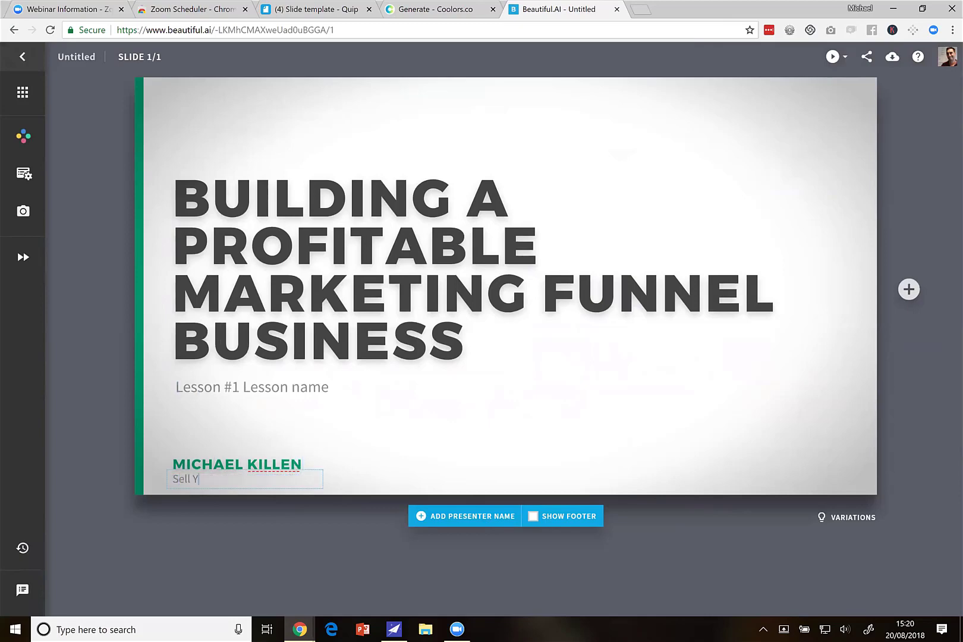
type("our Service")
left_click(102, 347)
Step: Try the Underline Center variation on the title slide, then apply the Underline Left variation
left_click(846, 518)
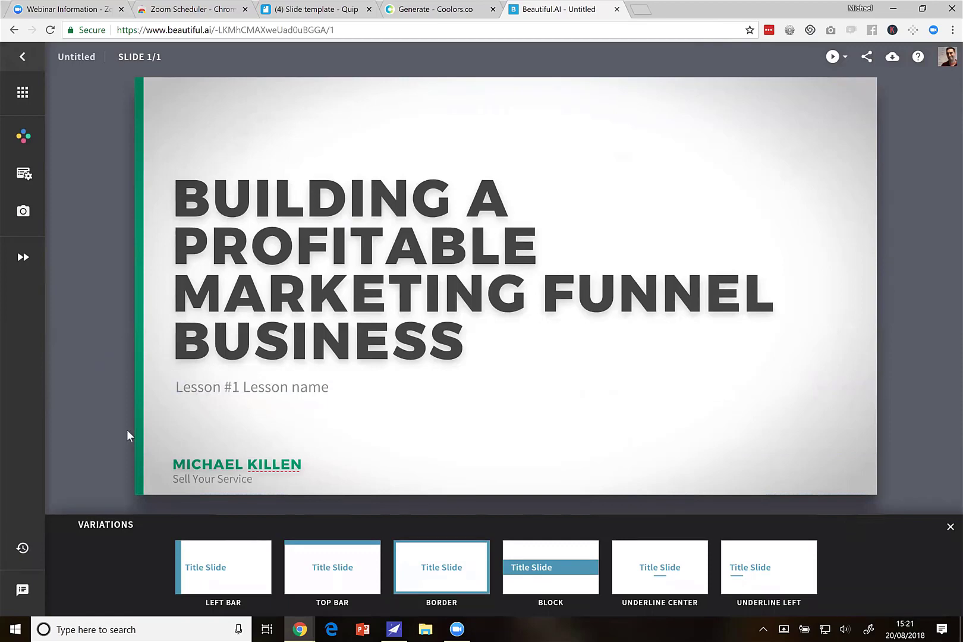
left_click(673, 573)
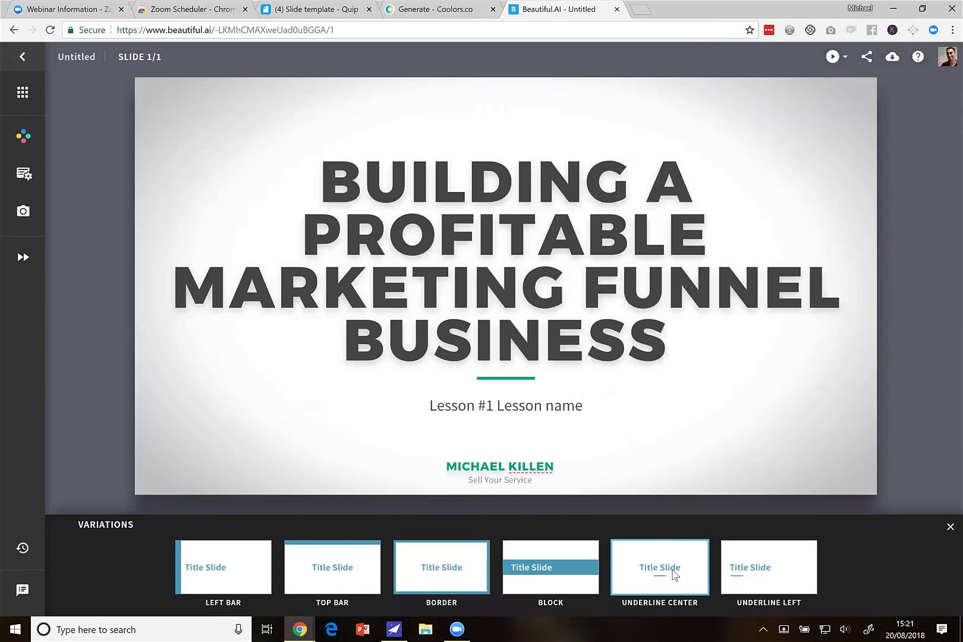
left_click(756, 570)
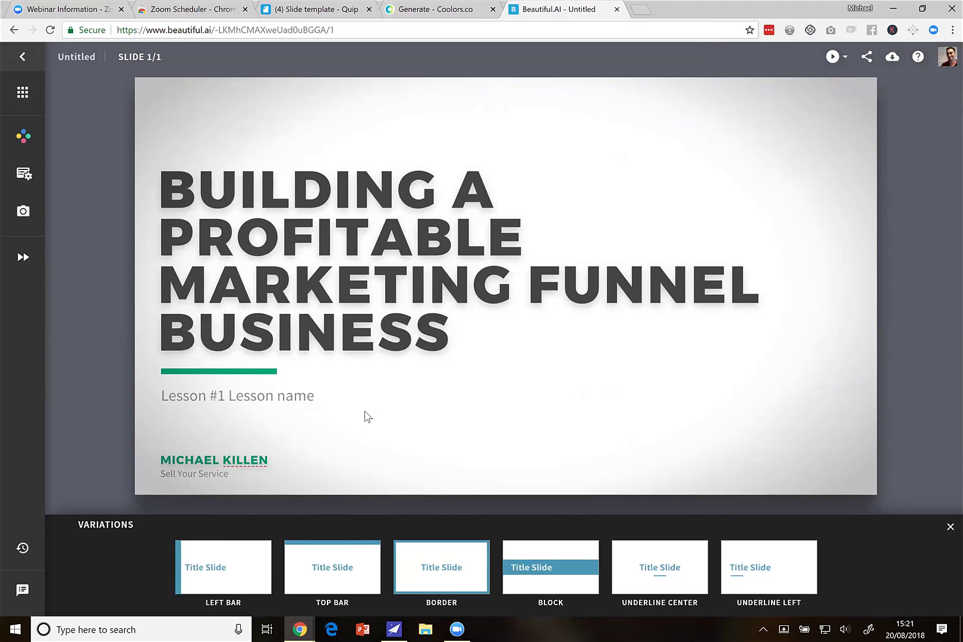
Step: Browse the slide templates and add a second slide with a single large centered headline
left_click(921, 332)
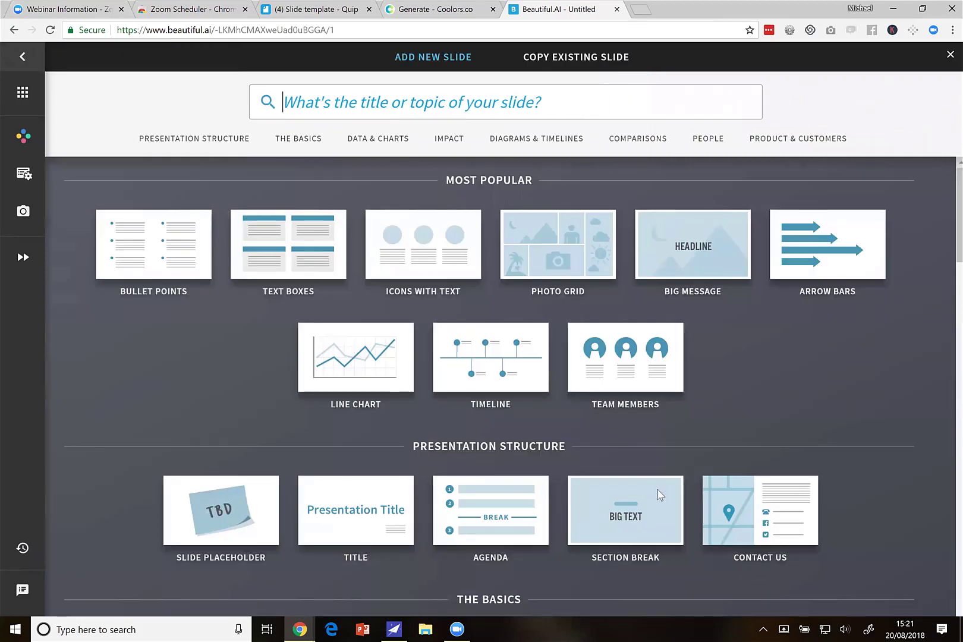
scroll(539, 501, "down", 8)
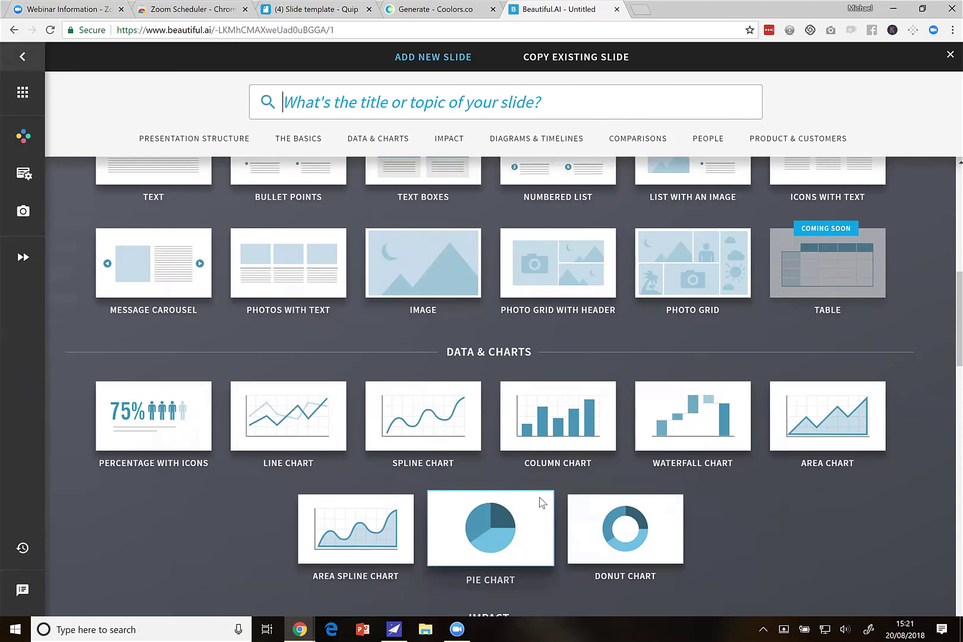
scroll(540, 502, "down", 8)
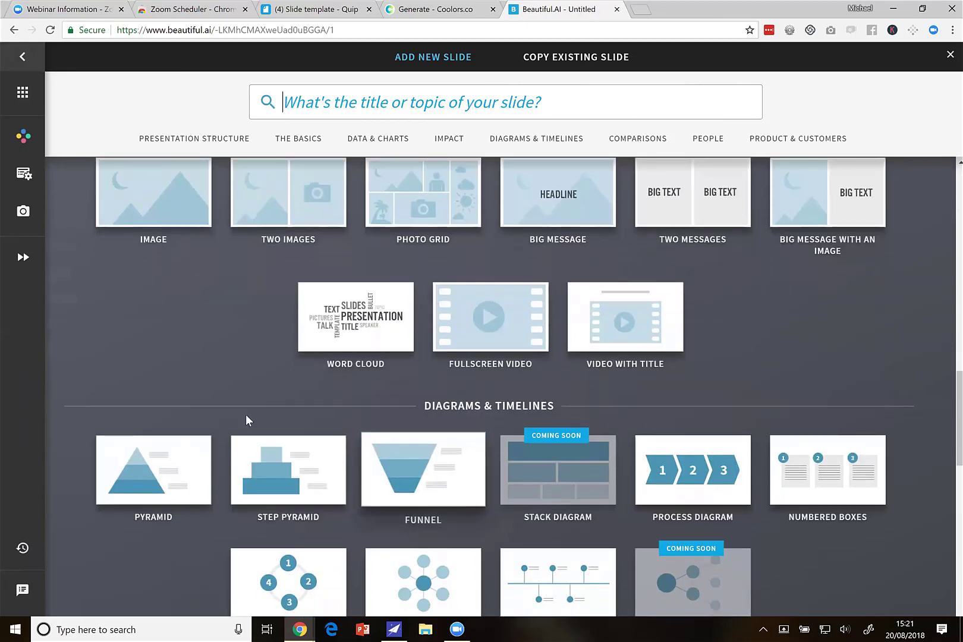
scroll(245, 414, "down", 7)
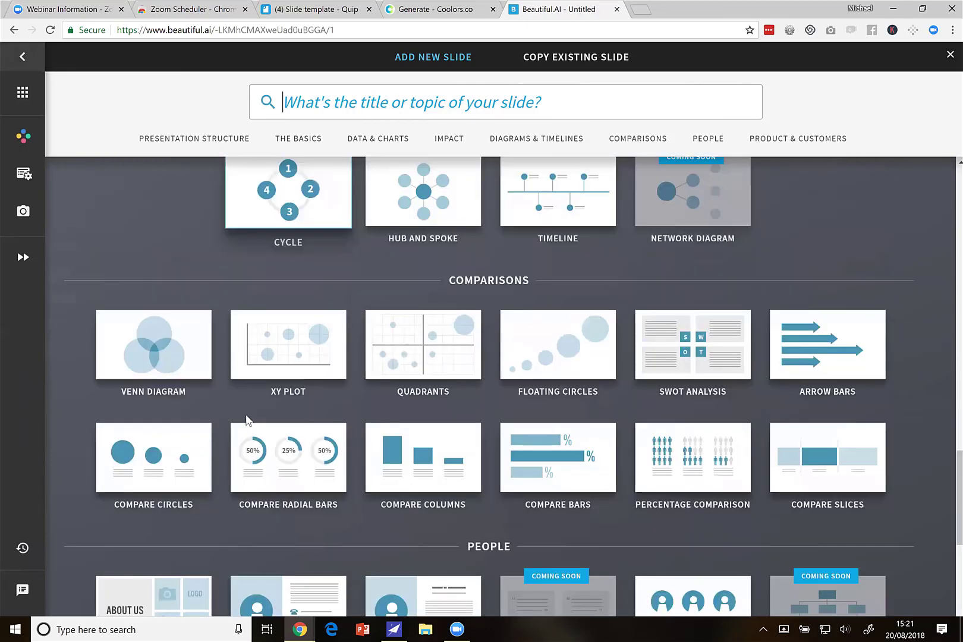
scroll(247, 419, "up", 16)
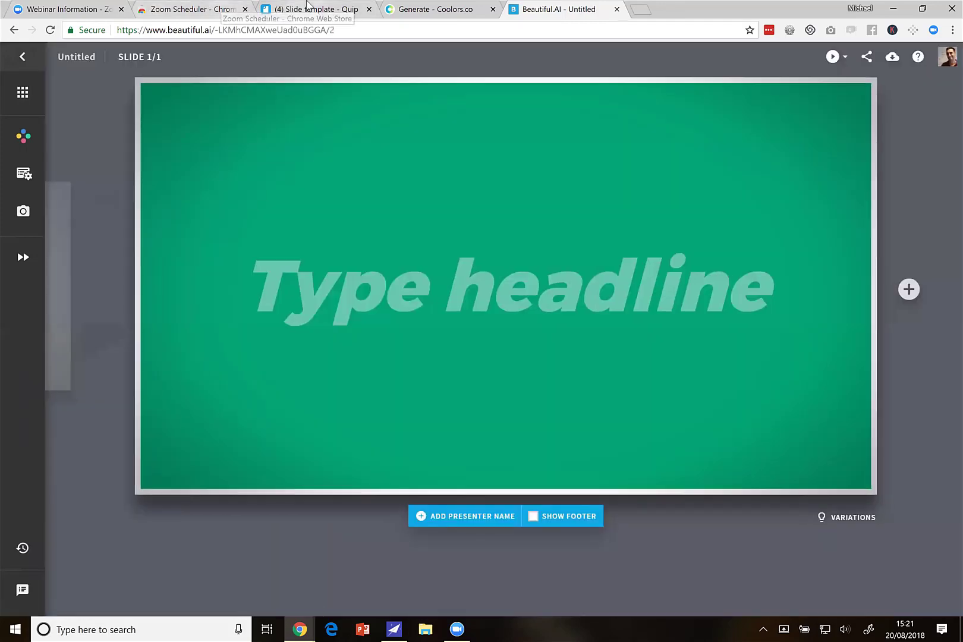
Step: Check the outline in Quip for the second slide and set its Beautiful.AI headline to "TOPIC TITLE"
left_click(311, 9)
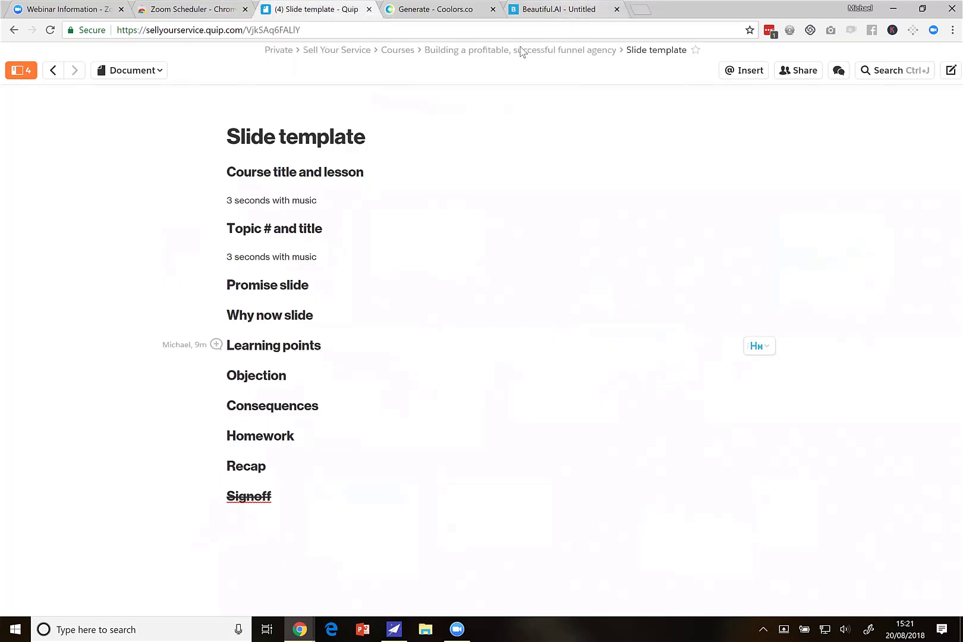
left_click(573, 9)
left_click(364, 294)
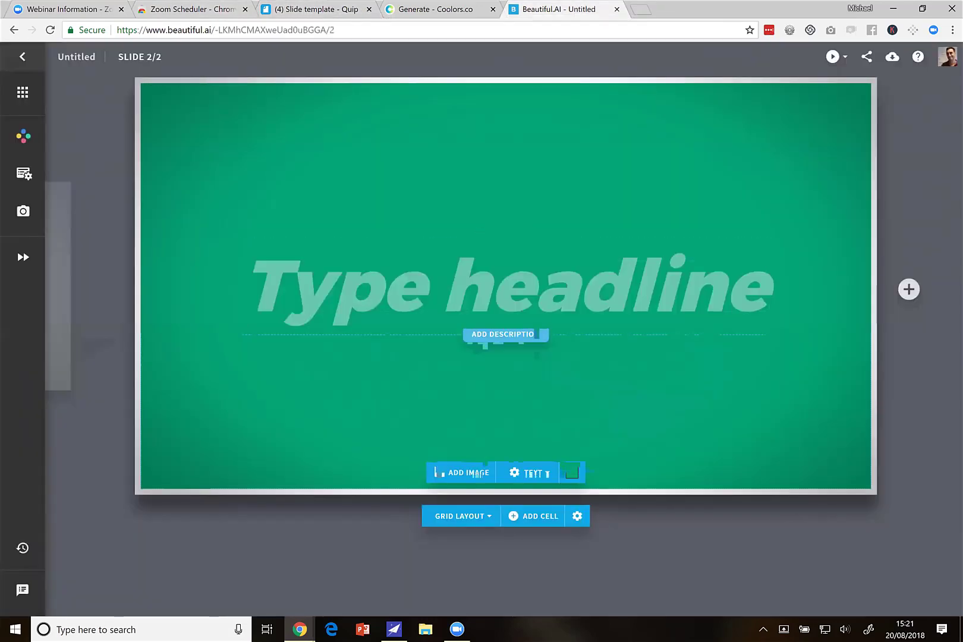
type("TOPIC NUMBNER")
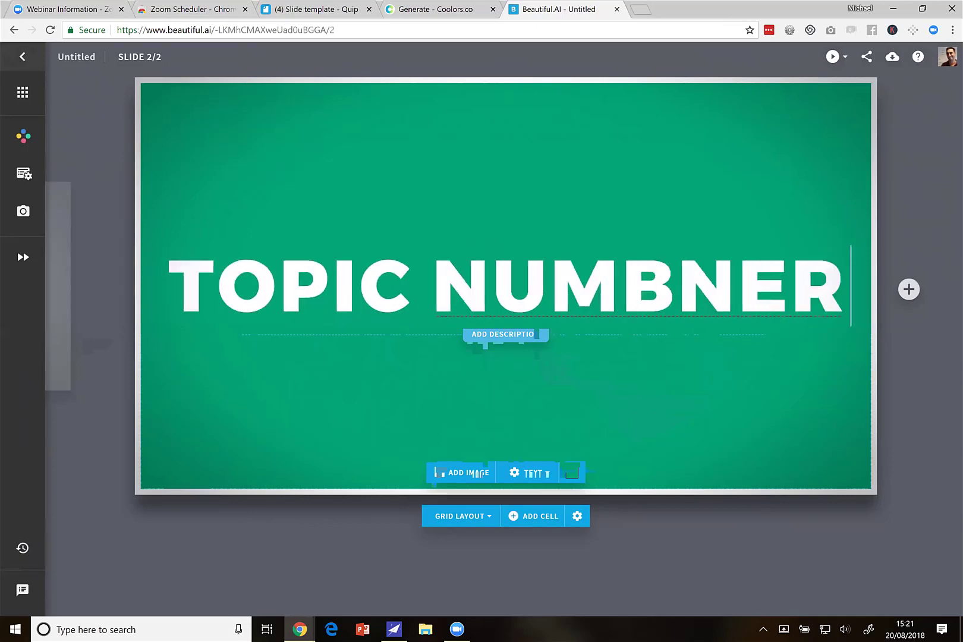
key("BackSpace")
key("BackSpace")
key("BackSpace")
key("BackSpace")
key("BackSpace")
key("BackSpace")
key("BackSpace")
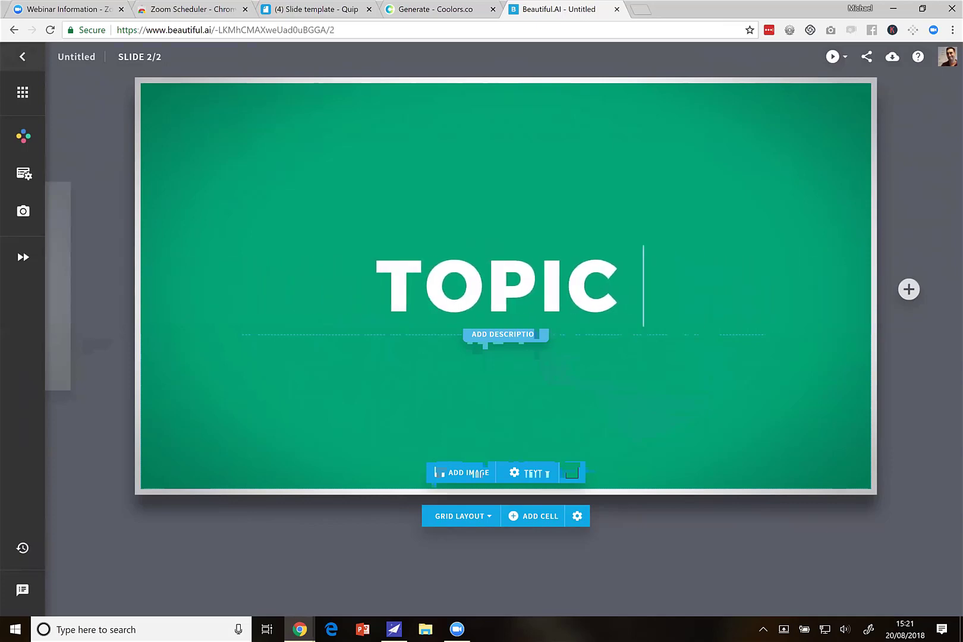
type("TITLE")
type("TOPIC")
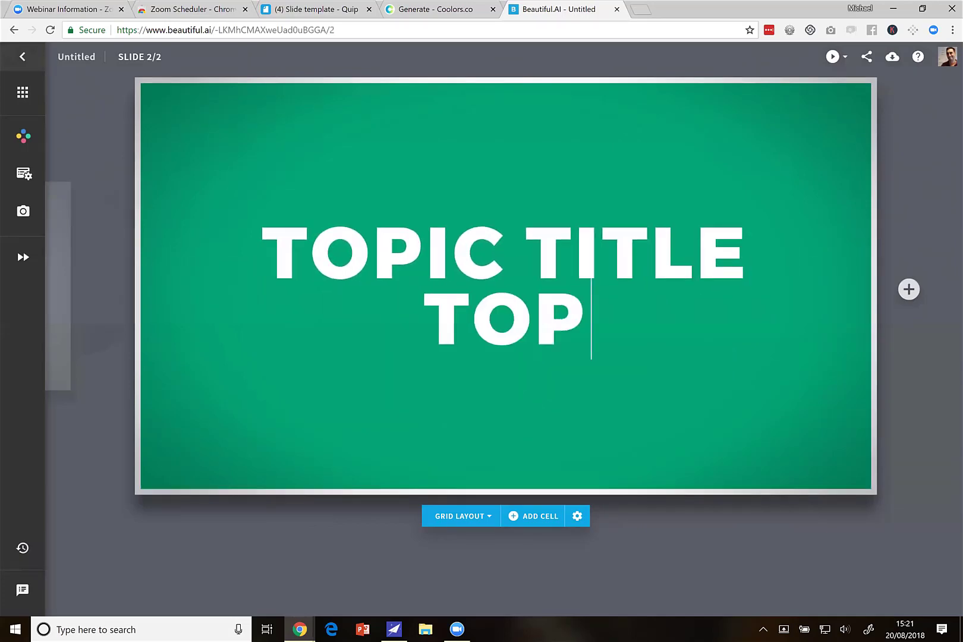
key("BackSpace")
key("BackSpace")
key("BackSpace")
key("BackSpace")
key("BackSpace")
key("BackSpace")
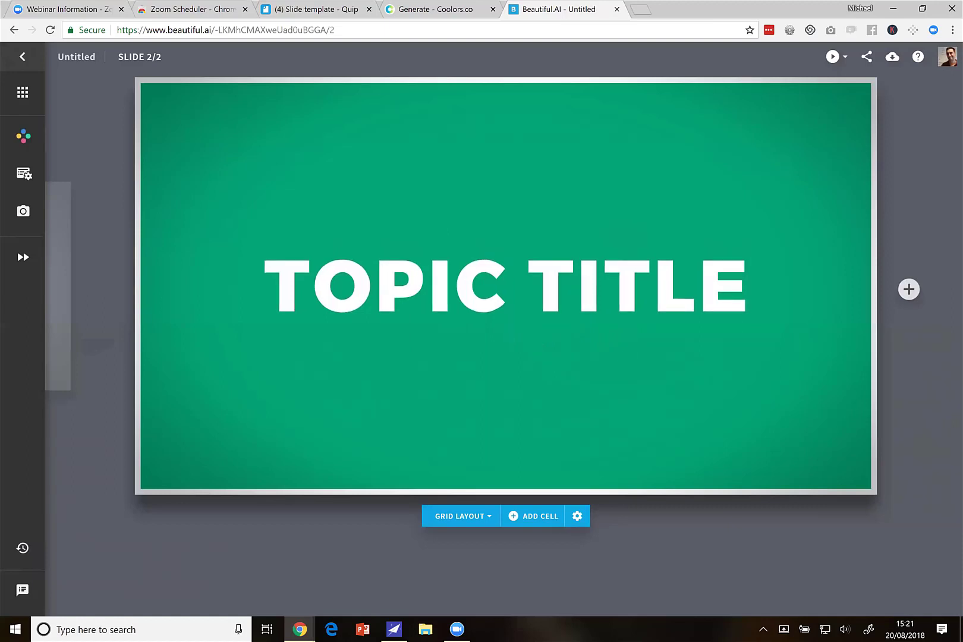
key("Return")
type("TOP")
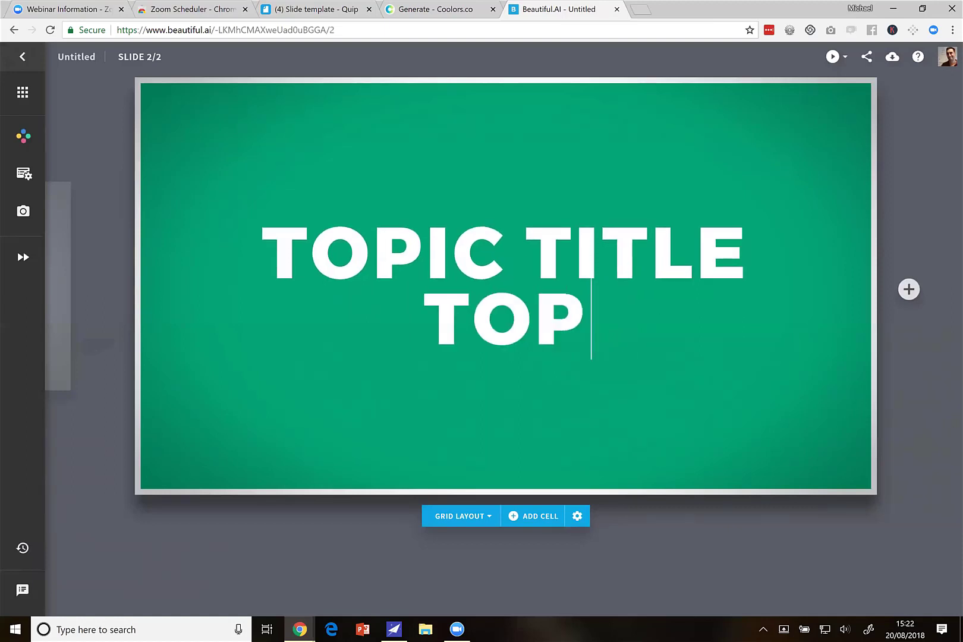
key("BackSpace")
key("BackSpace")
key("BackSpace")
key("BackSpace")
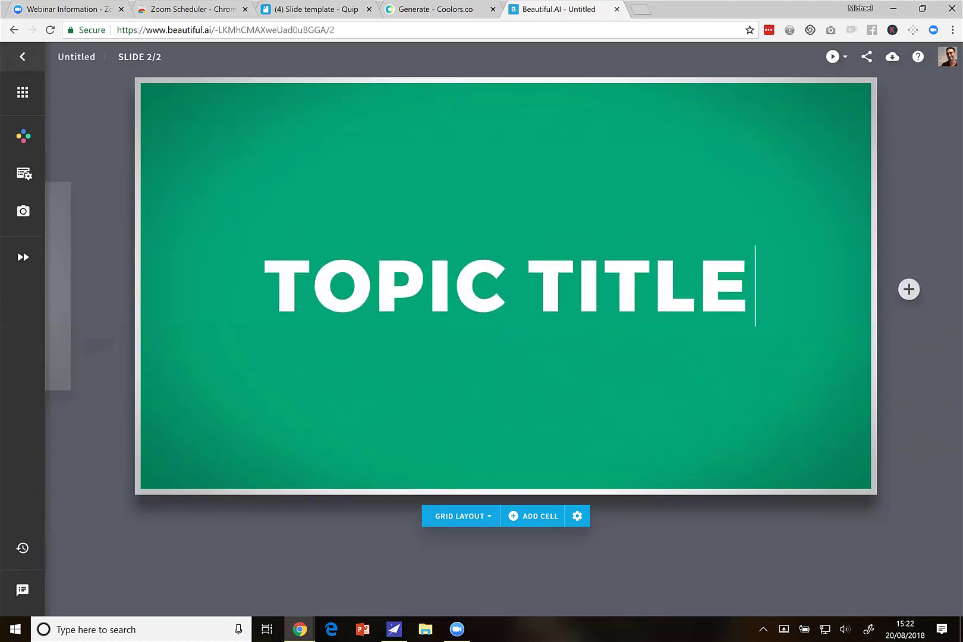
Step: Add a second cell beside the headline on the topic title slide
left_click(518, 515)
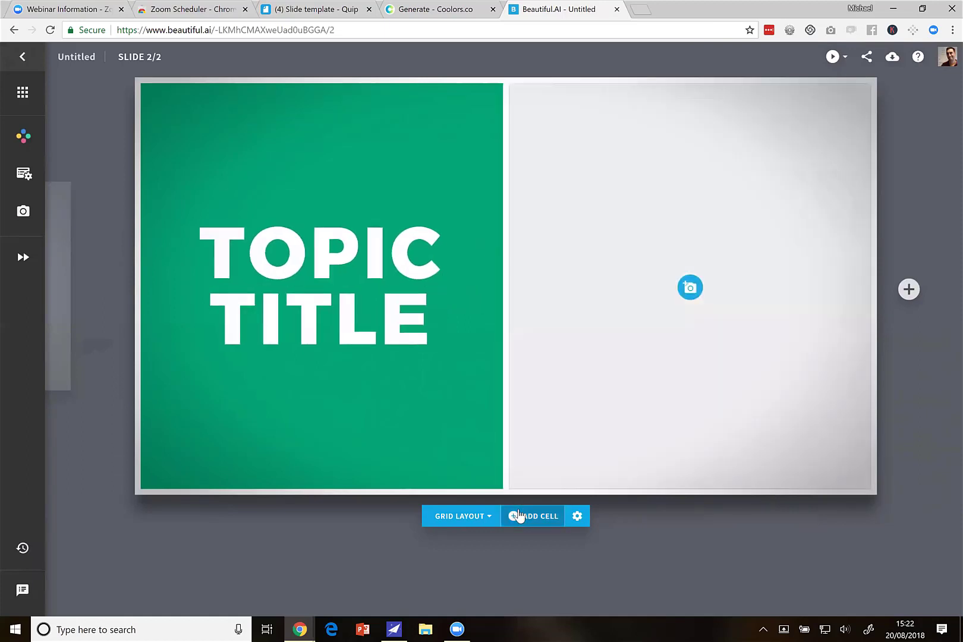